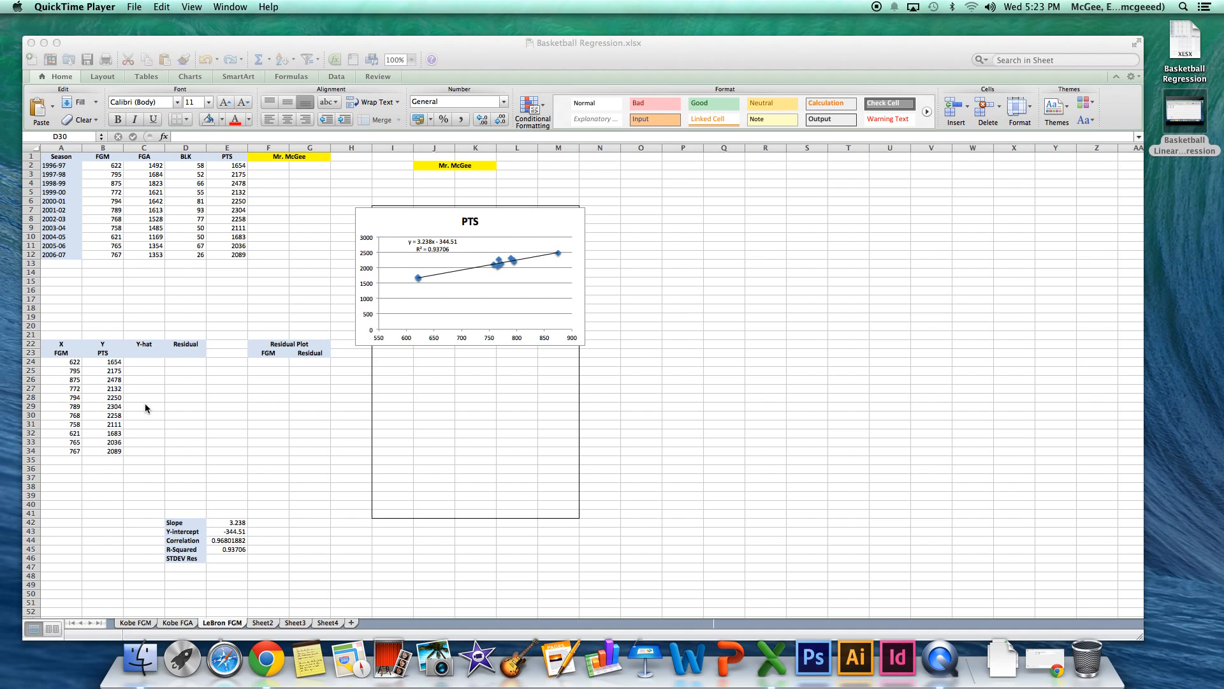
pyautogui.click(147, 345)
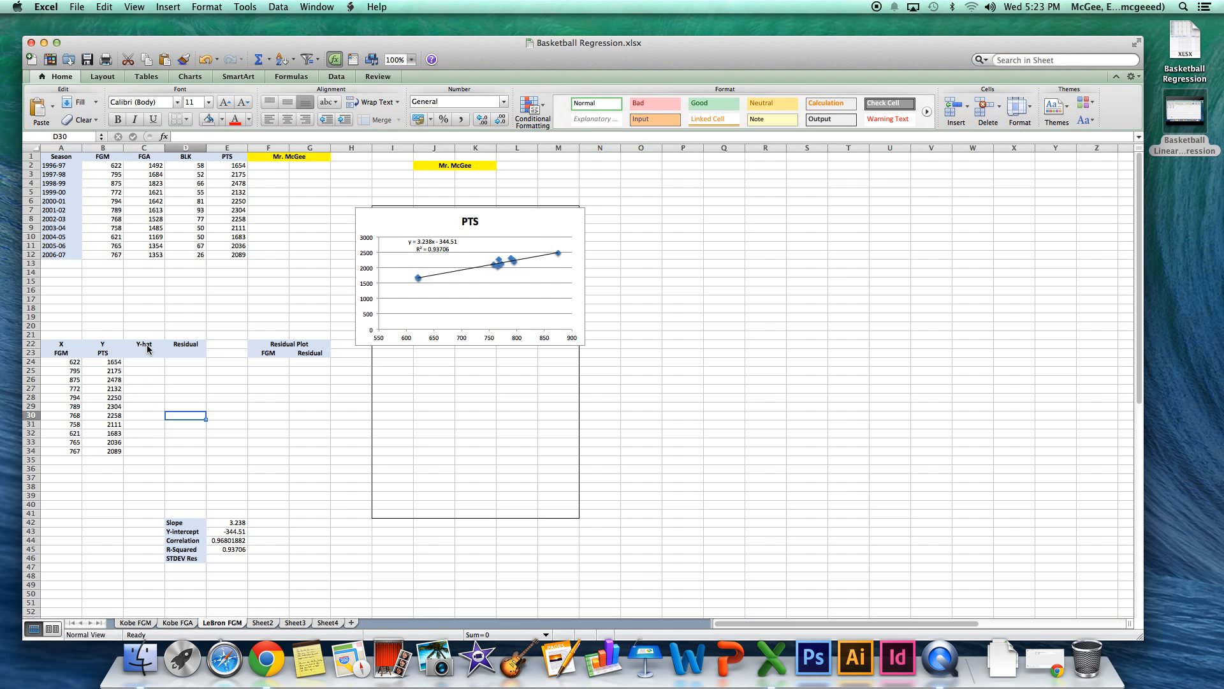
pyautogui.click(147, 344)
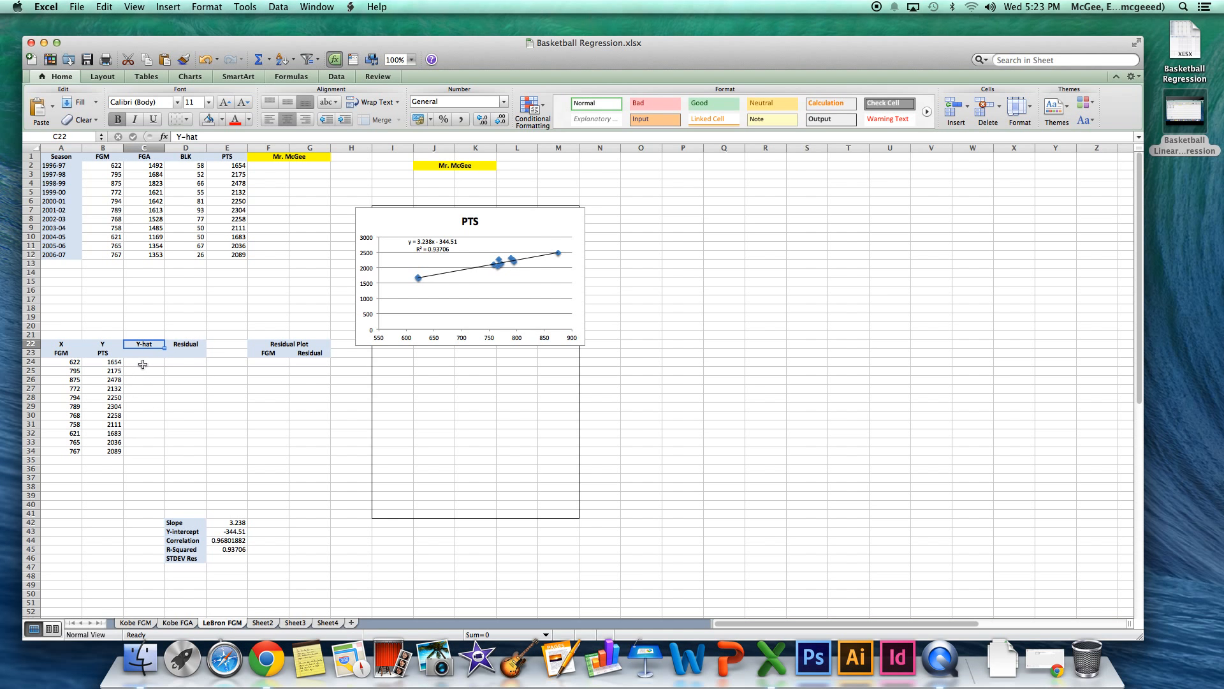
pyautogui.click(143, 363)
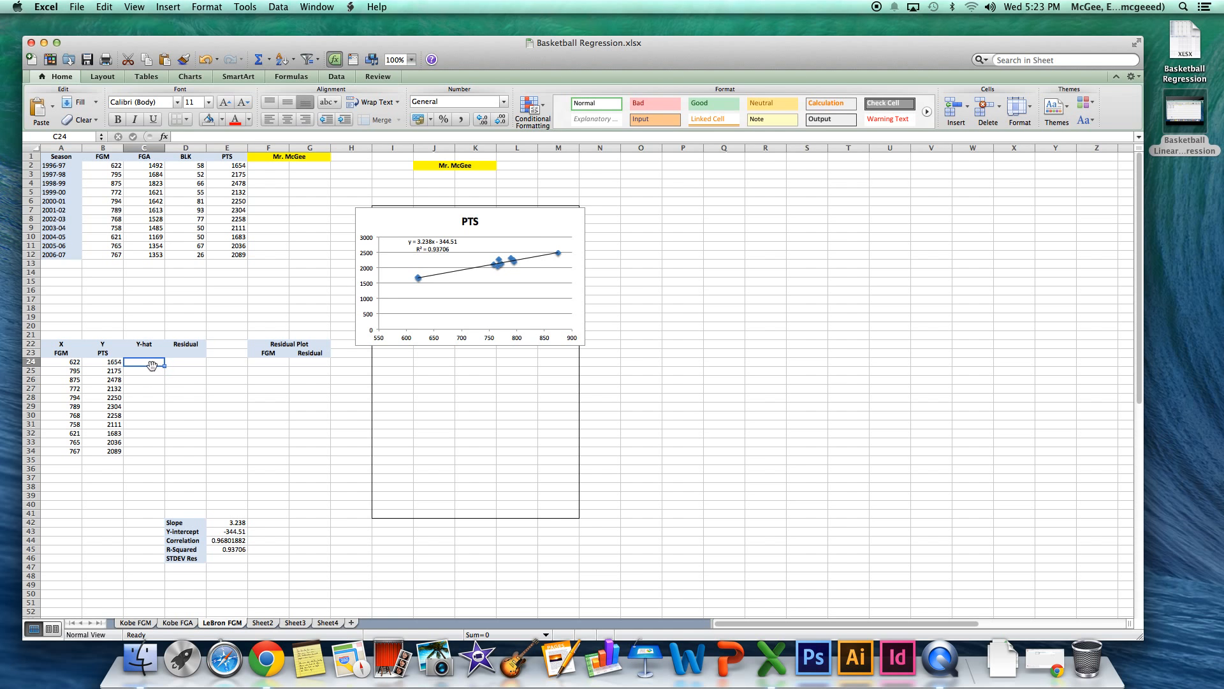
pyautogui.click(67, 364)
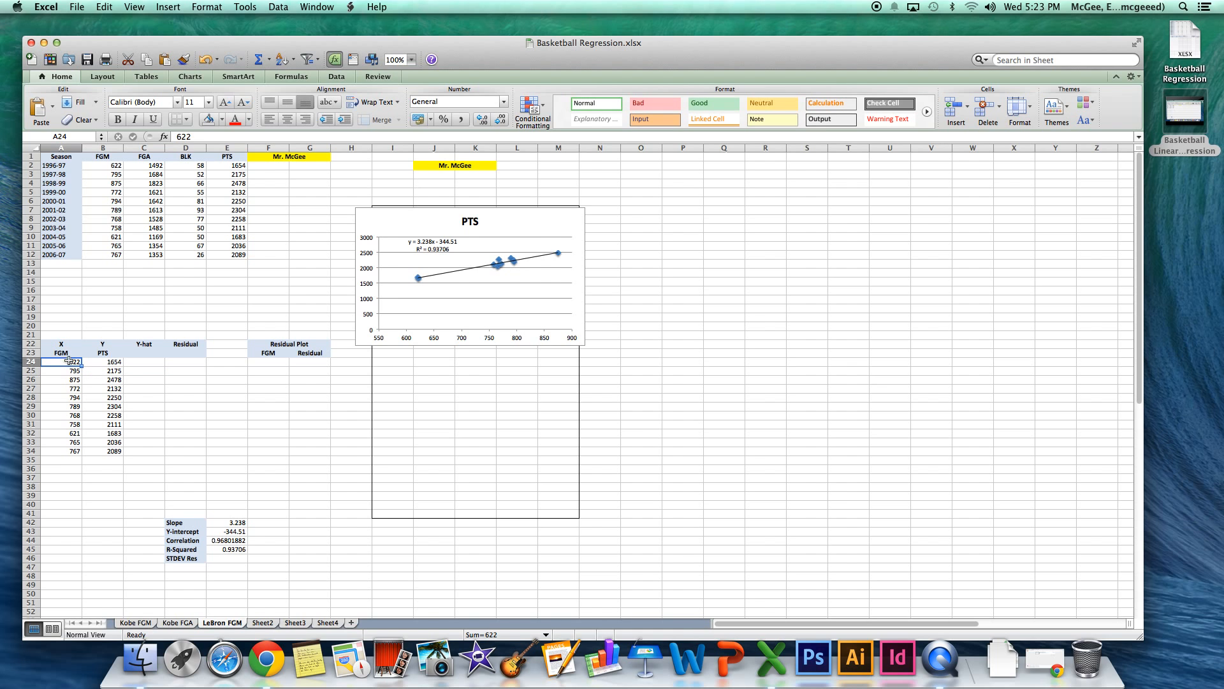
pyautogui.click(107, 363)
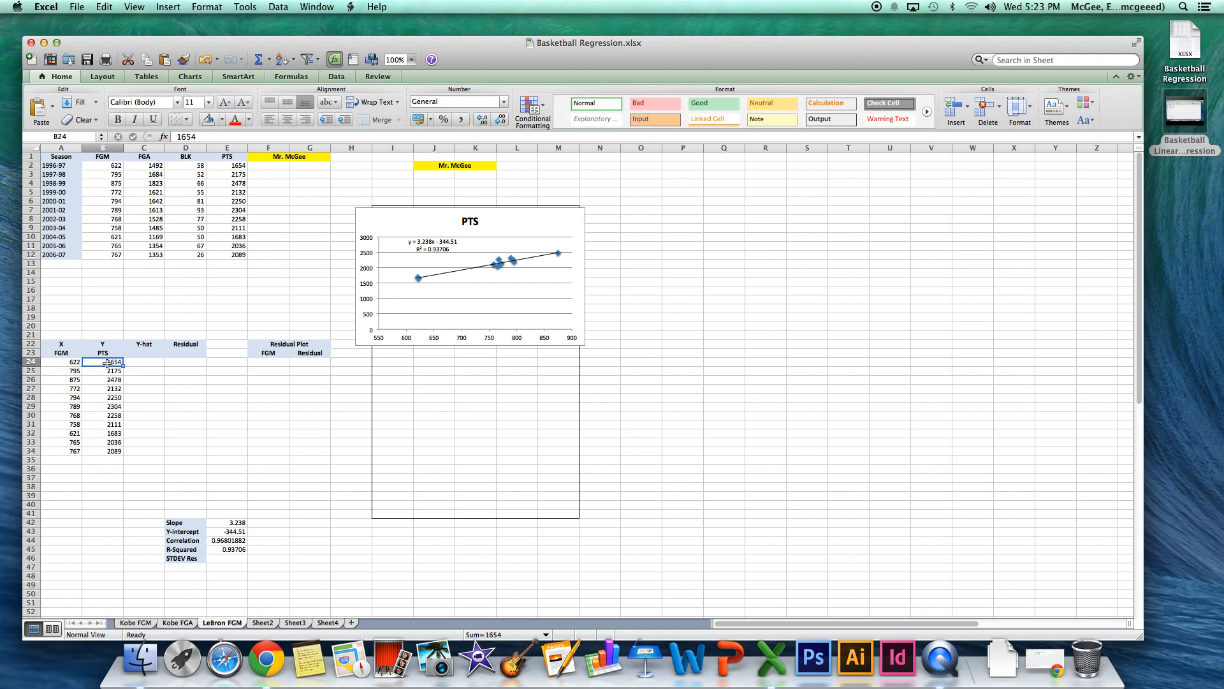
pyautogui.click(67, 363)
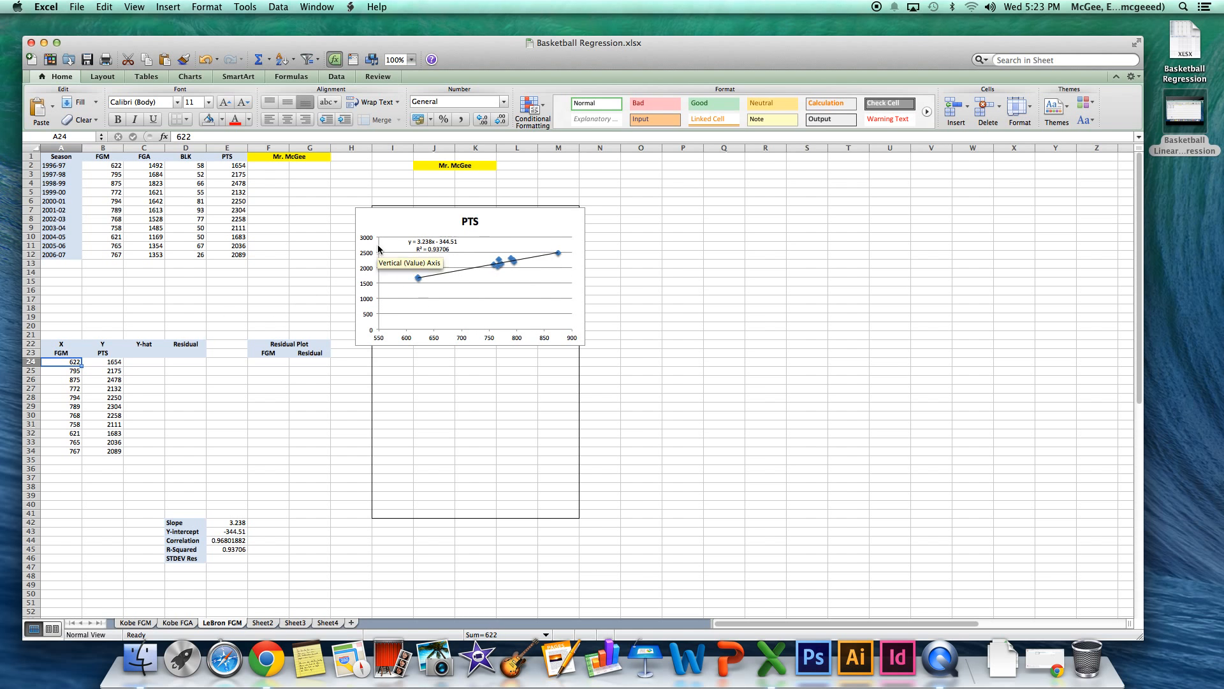
# Enter the Y-hat formula =A24*3.283-344.51 in C24 for the first FGM value.
pyautogui.click(142, 363)
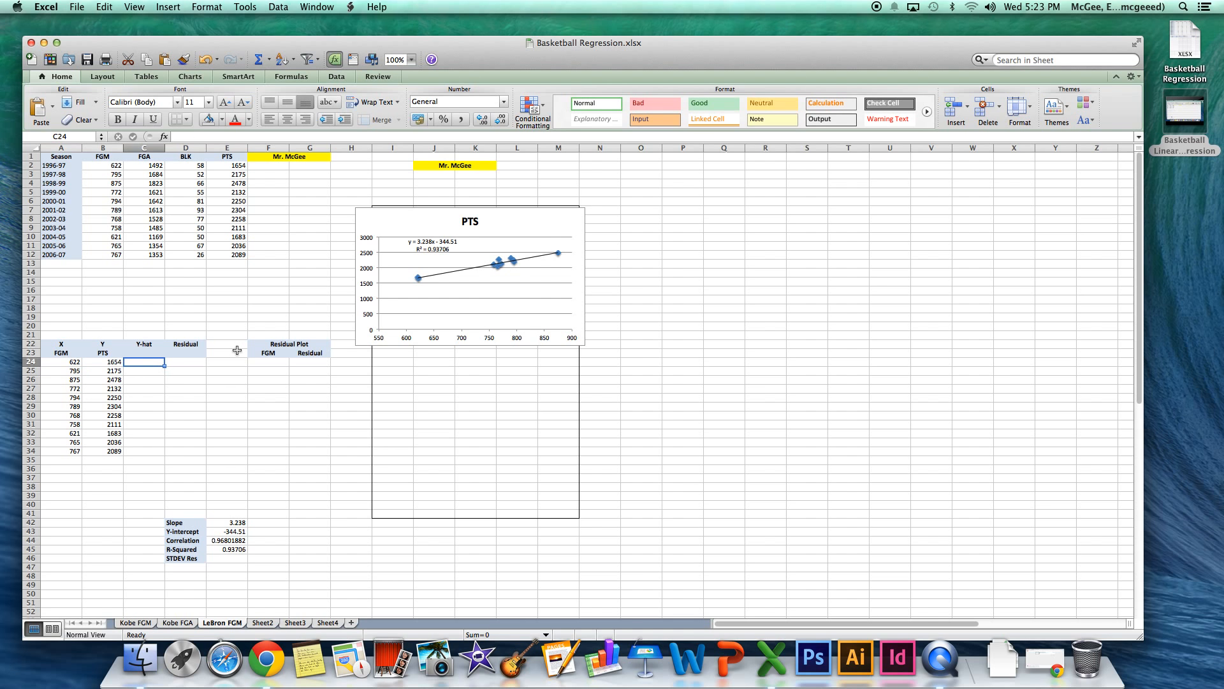
pyautogui.write('=')
pyautogui.click(62, 363)
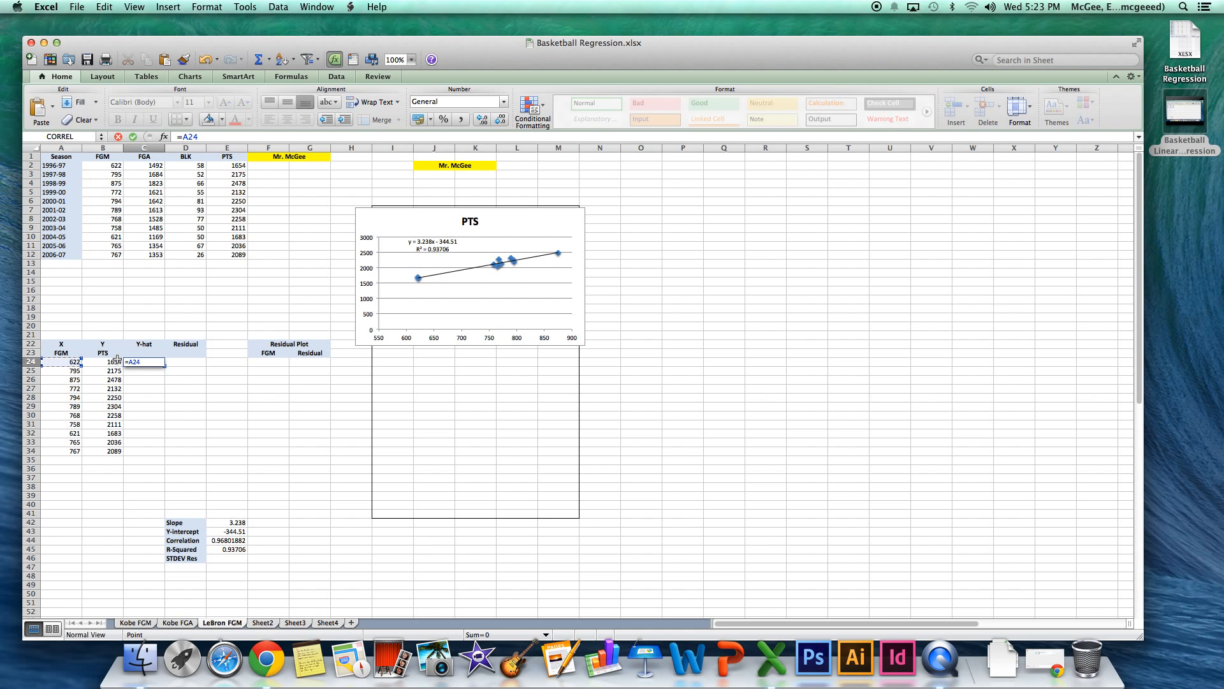
pyautogui.write('*')
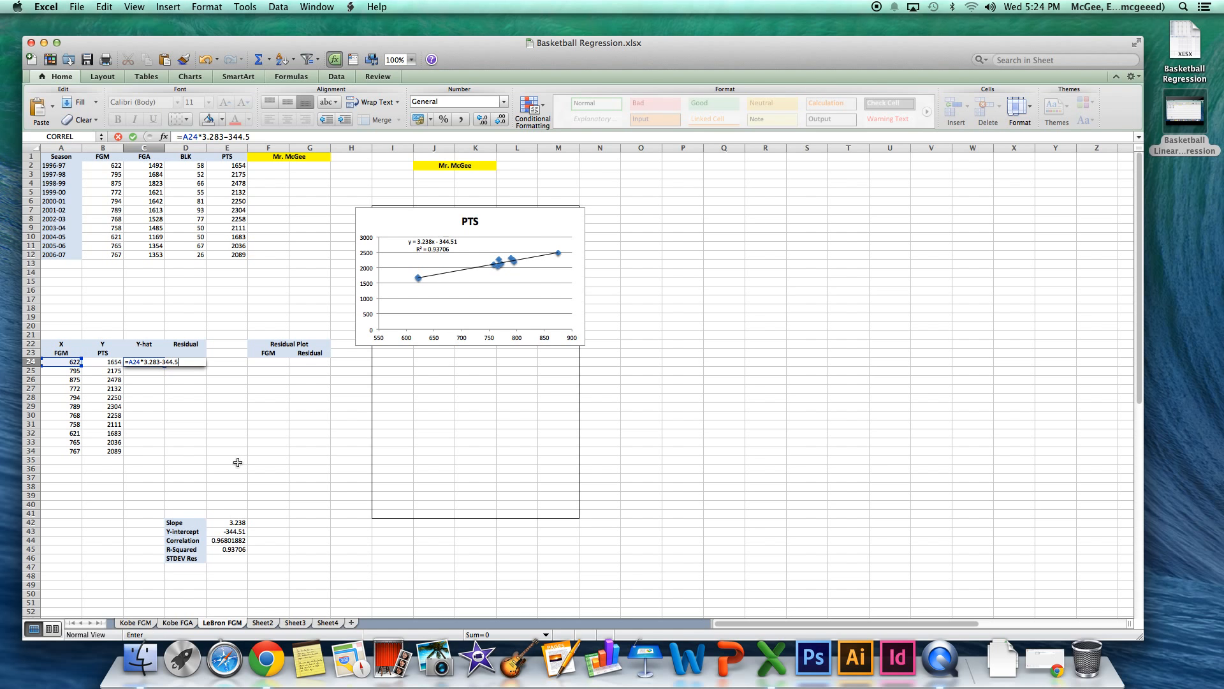
pyautogui.press('Return')
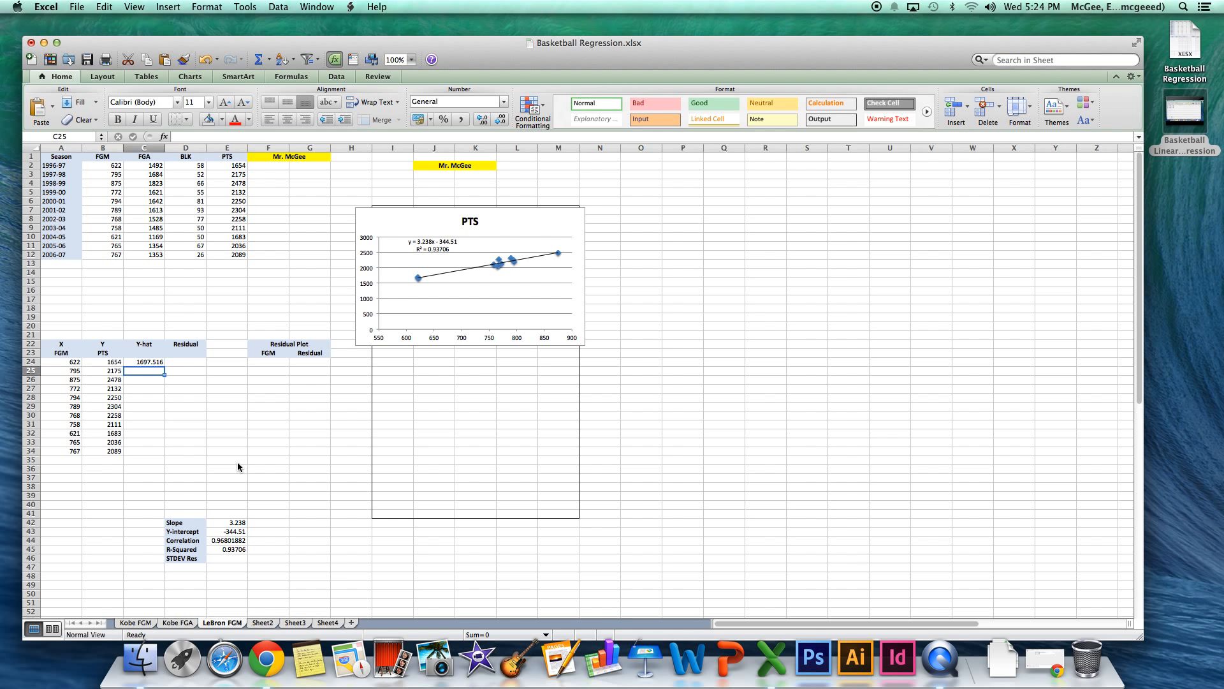
# Fill the Y-hat formula from C24 down to C34 and check the copied formula in C25.
pyautogui.click(68, 362)
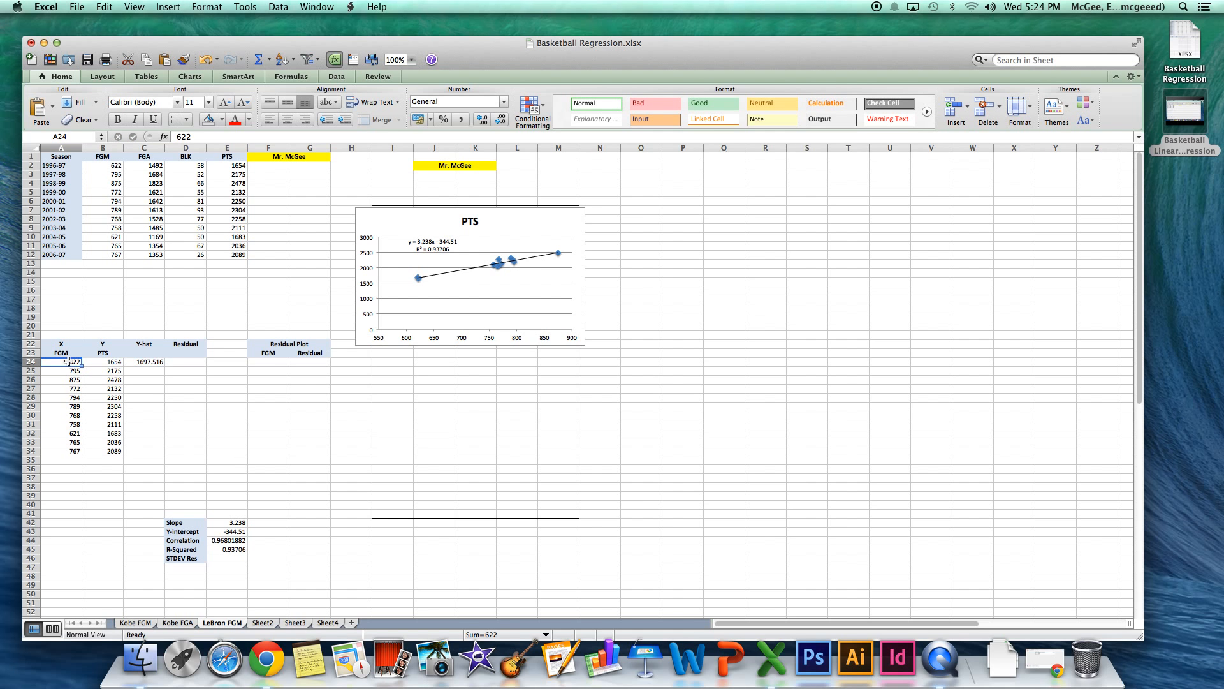
pyautogui.click(148, 362)
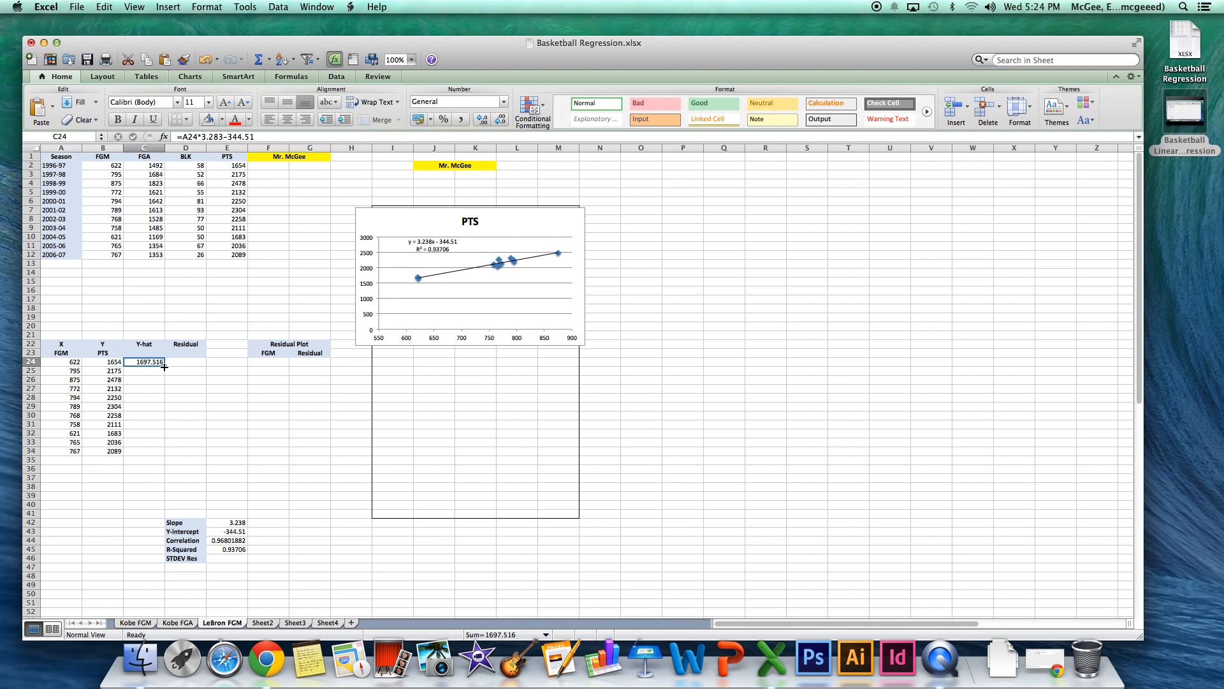
pyautogui.moveTo(165, 366); pyautogui.dragTo(162, 452)
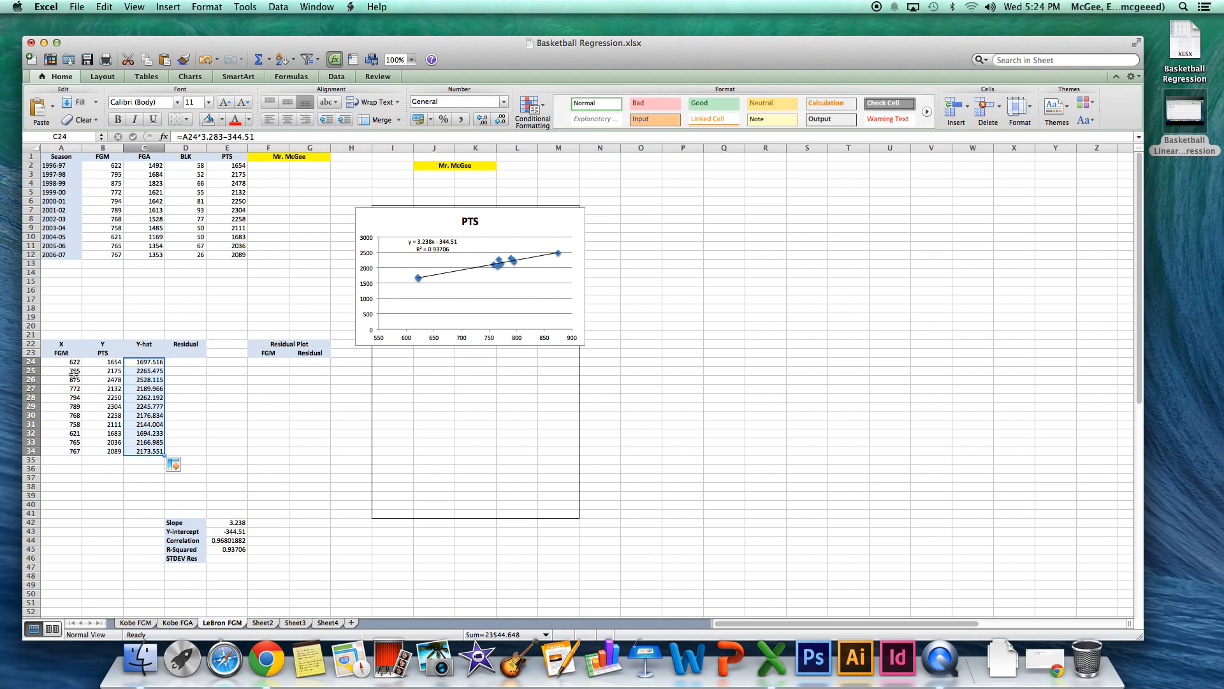
pyautogui.click(139, 372)
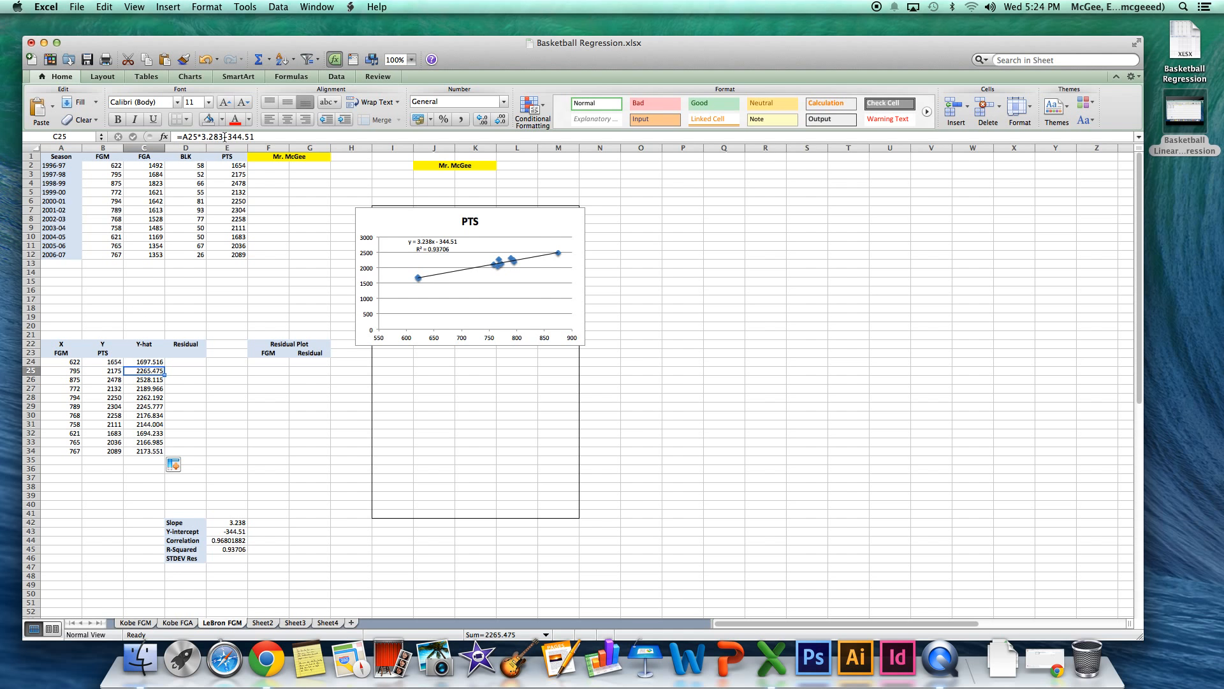
# Enter the residual formula =B24-C24 in D24, subtracting Y-hat from the actual points.
pyautogui.click(184, 363)
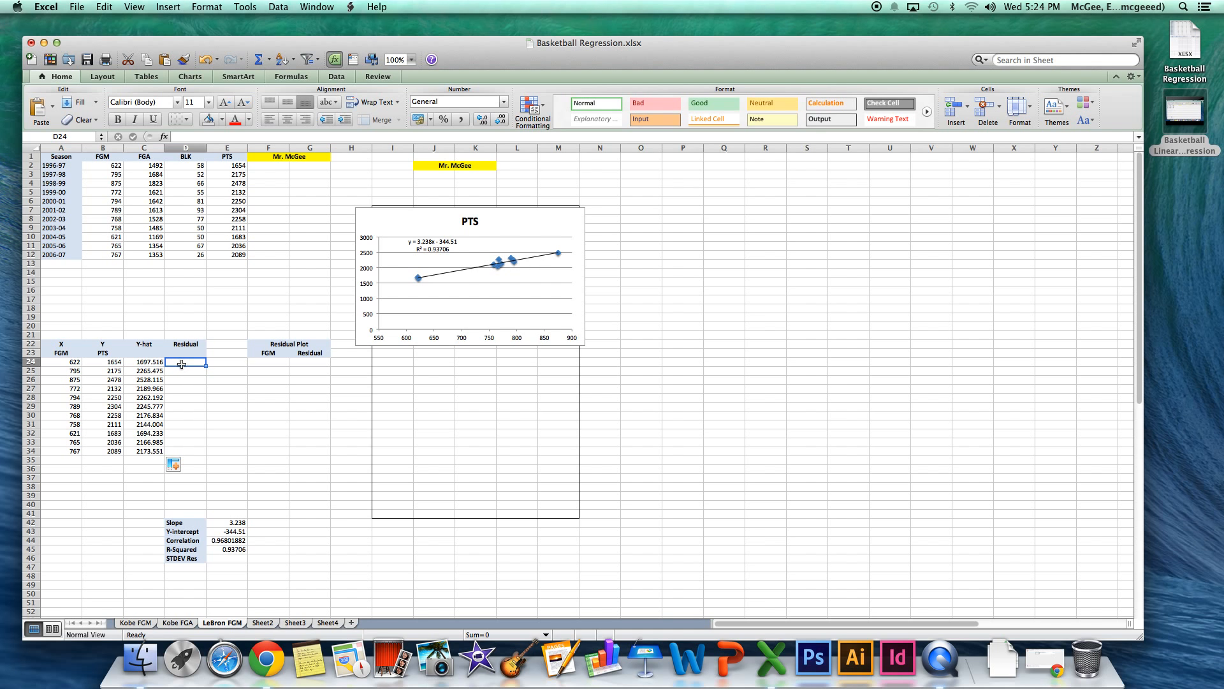
pyautogui.write('=')
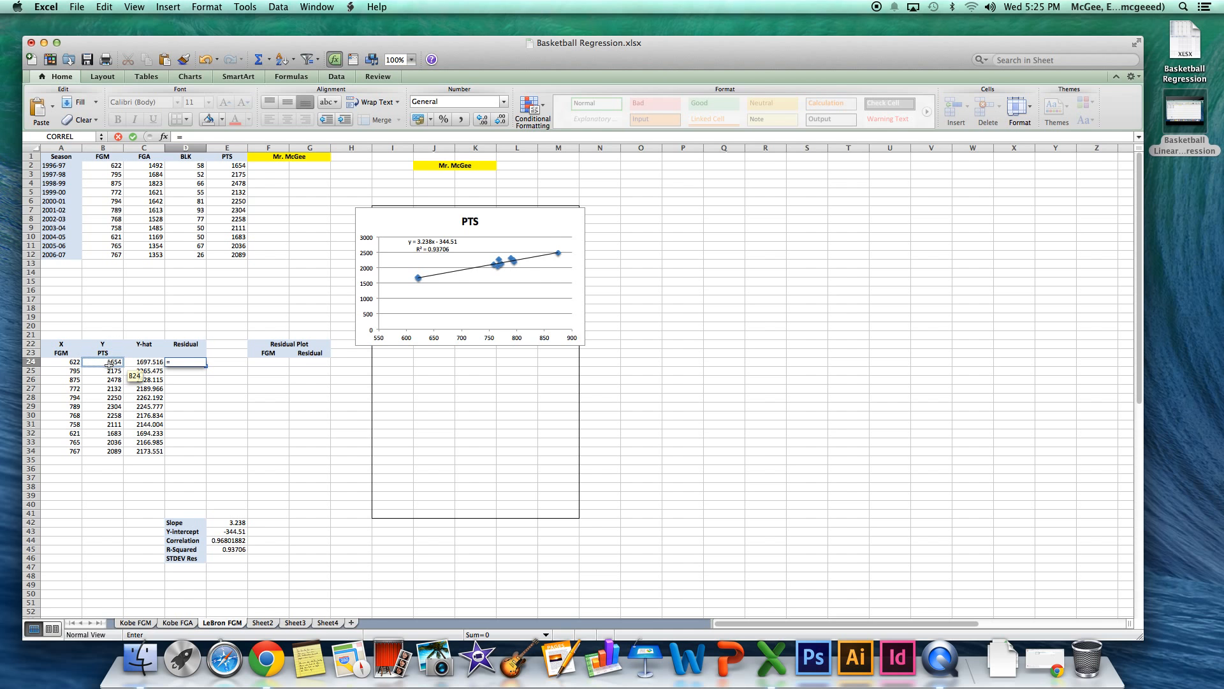
pyautogui.click(109, 365)
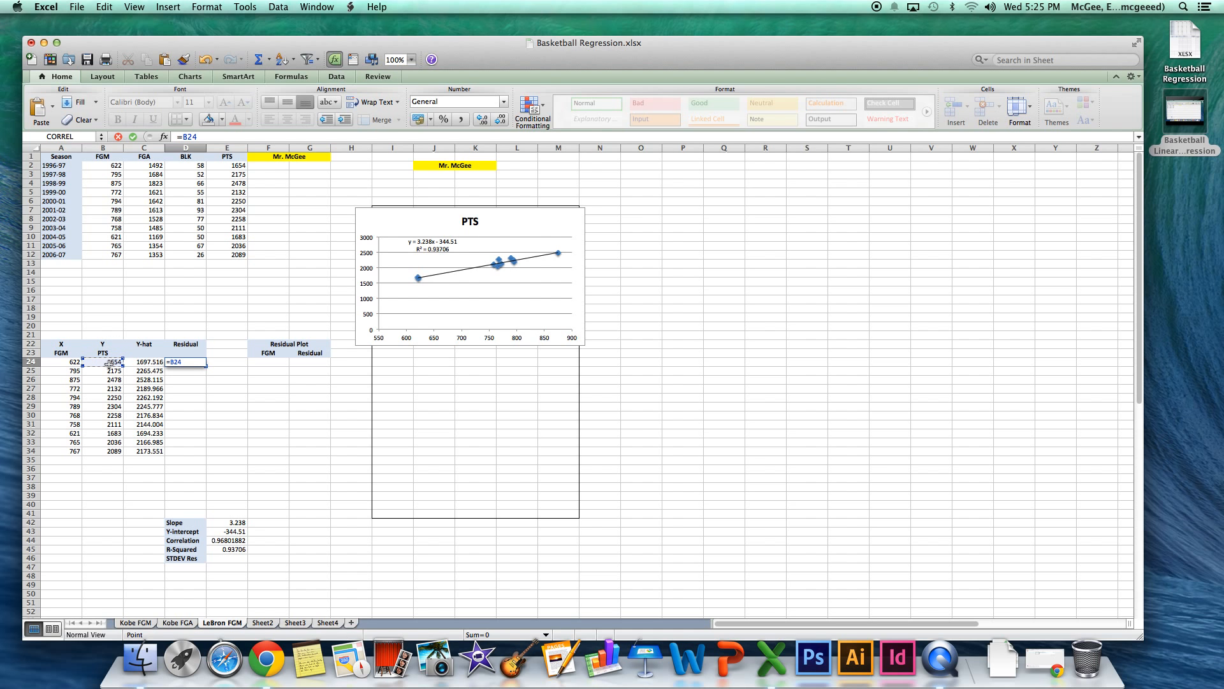
pyautogui.write('-')
pyautogui.click(137, 363)
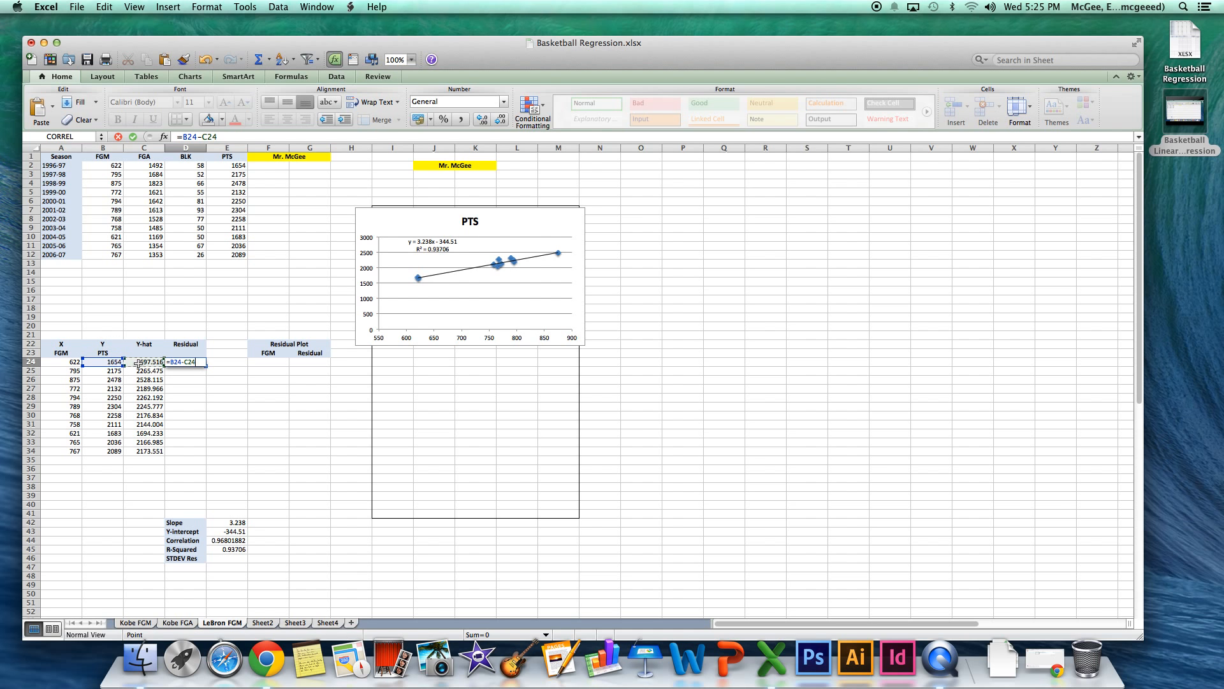
pyautogui.press('Return')
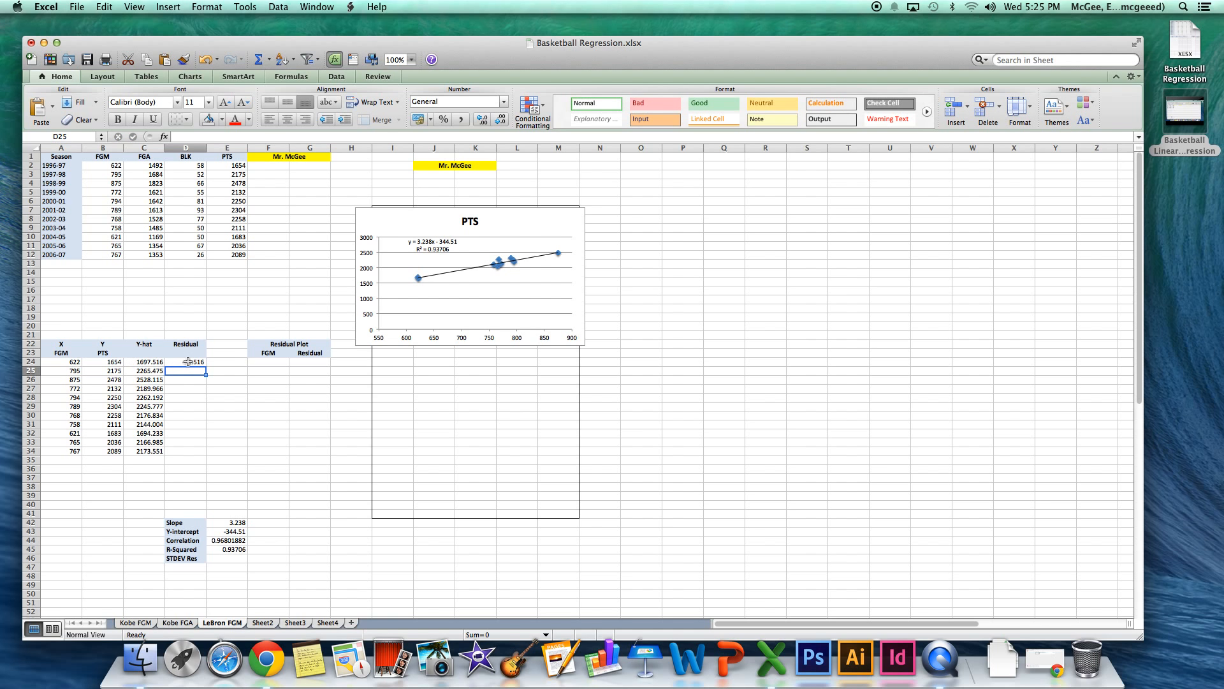
# Fill the residual formula from D24 down to D34 and check the copied formula in D25.
pyautogui.click(187, 361)
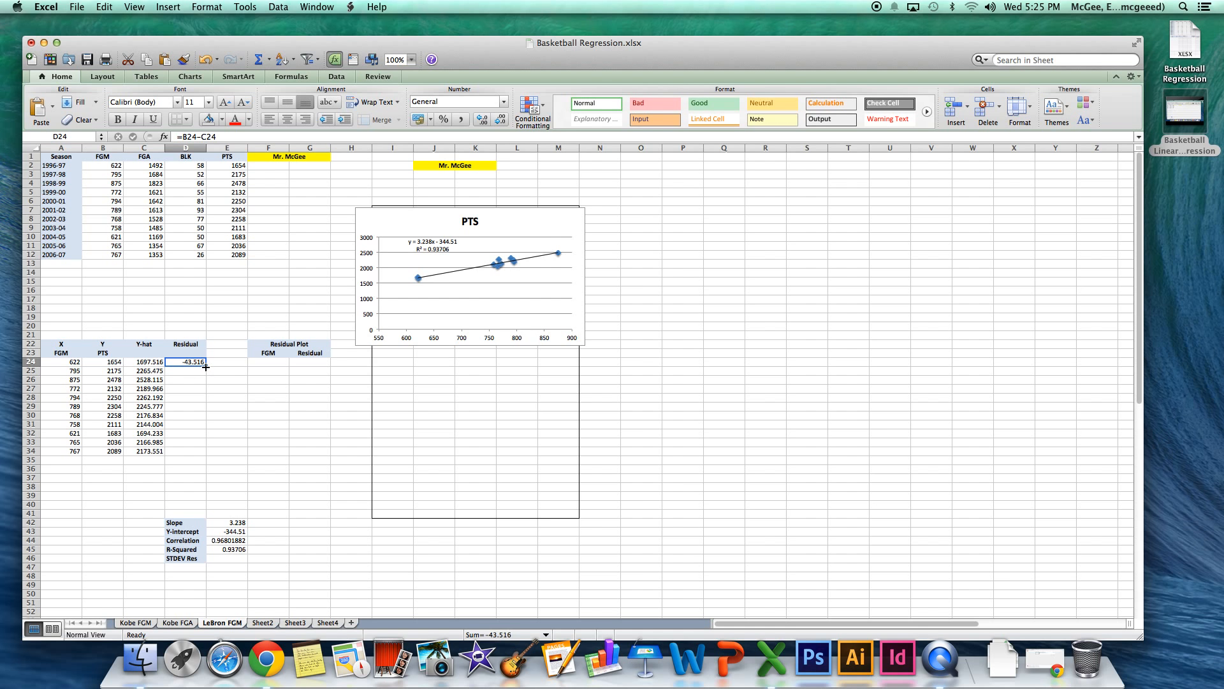
pyautogui.moveTo(205, 367); pyautogui.dragTo(203, 454)
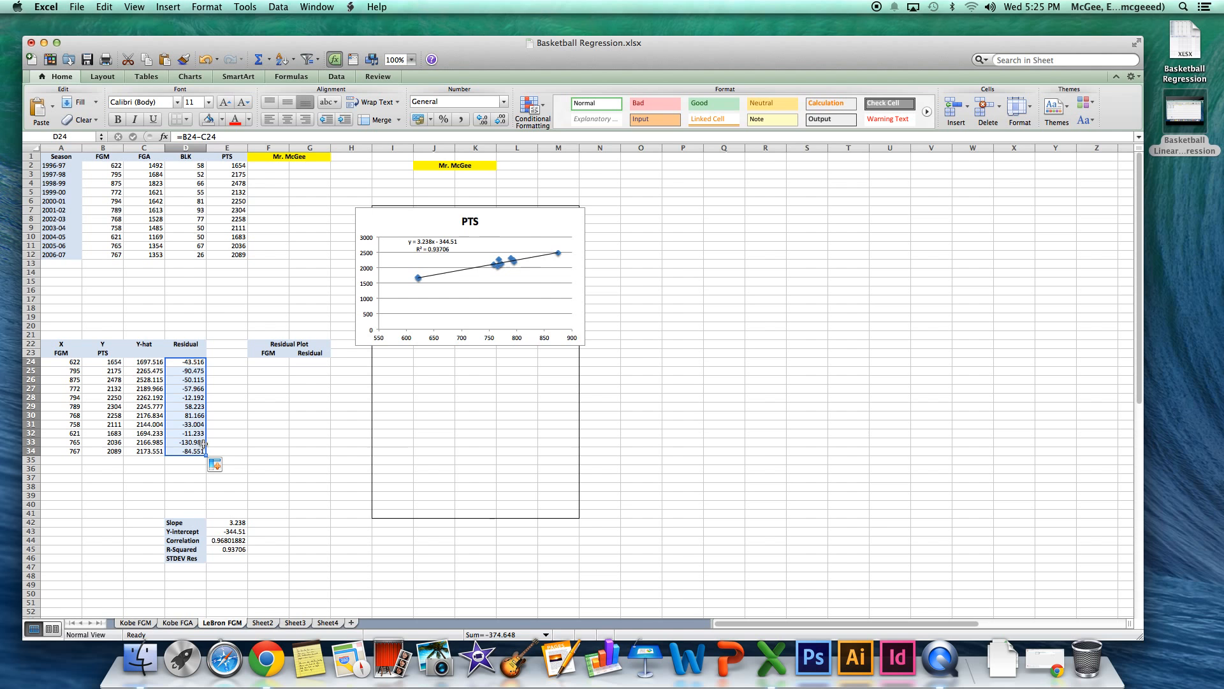
pyautogui.click(190, 371)
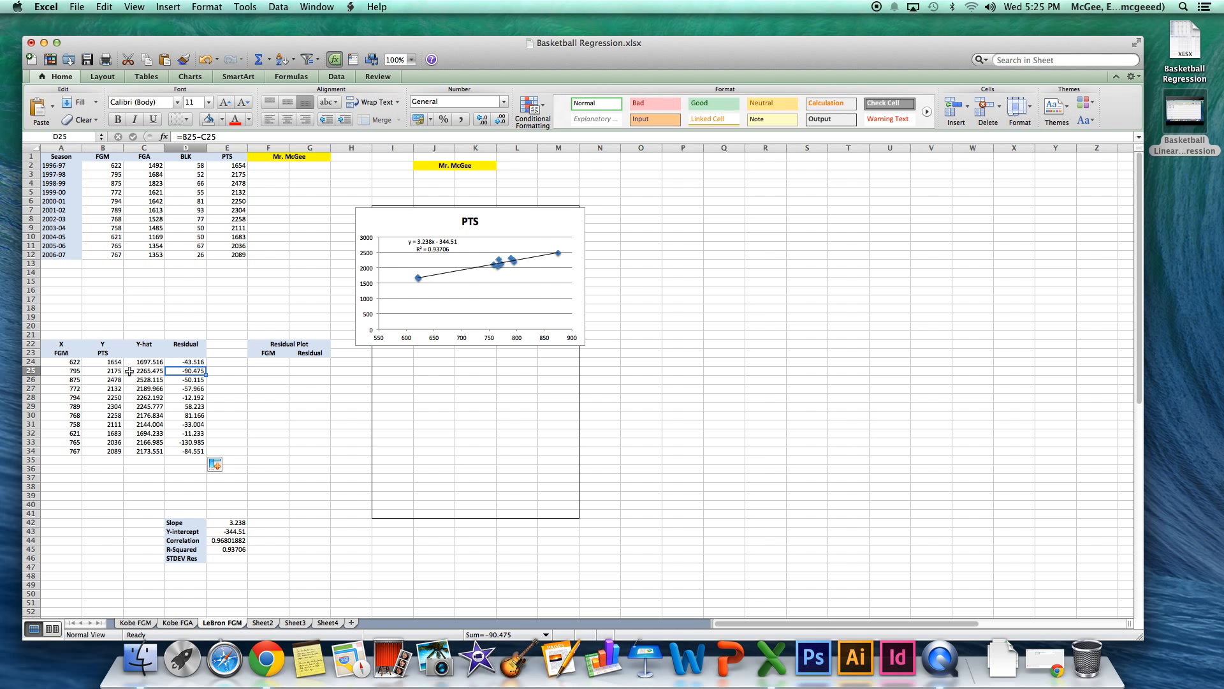
pyautogui.click(220, 370)
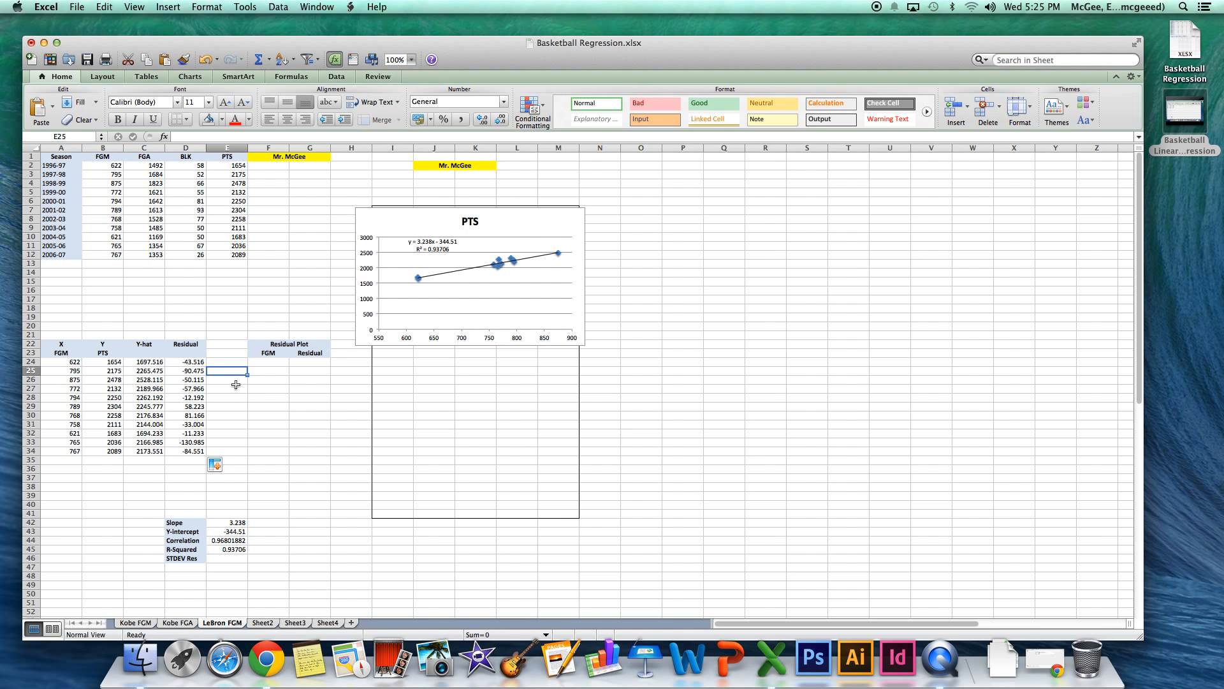
pyautogui.click(222, 395)
pyautogui.click(220, 379)
pyautogui.moveTo(267, 344); pyautogui.dragTo(319, 456)
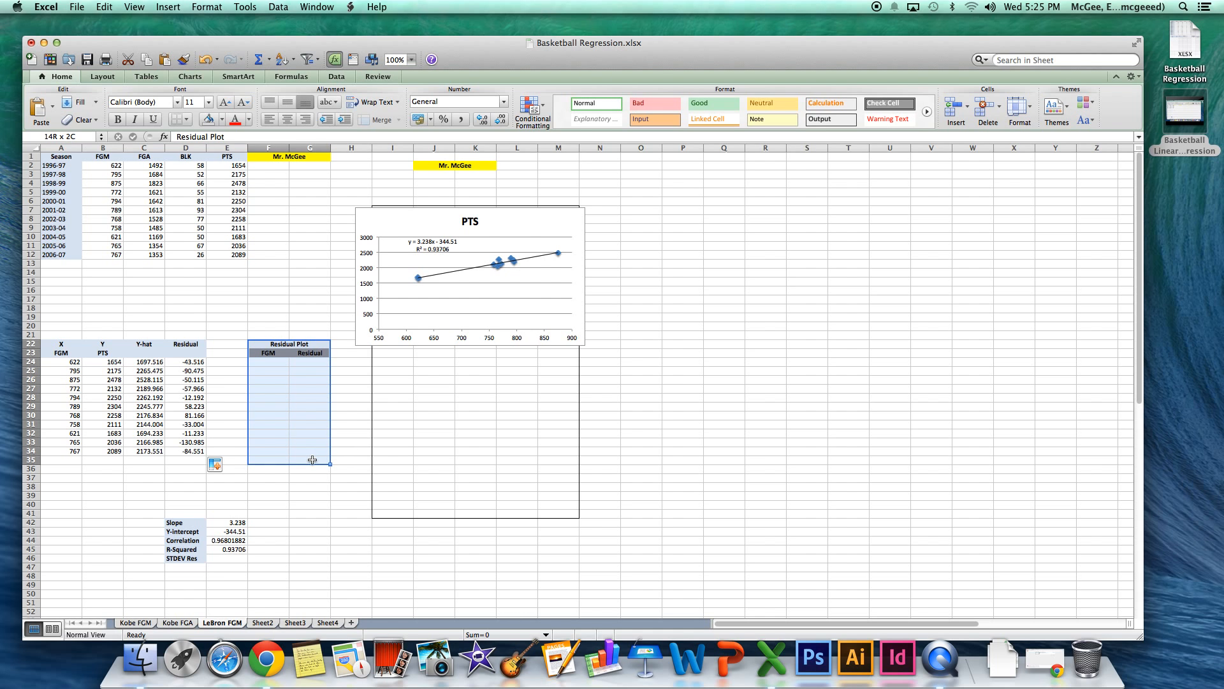
pyautogui.click(272, 431)
pyautogui.moveTo(270, 362); pyautogui.dragTo(274, 445)
# Copy the FGM values A24:A34 into the Residual Plot table's FGM column, starting at F24.
pyautogui.moveTo(74, 362); pyautogui.dragTo(73, 448)
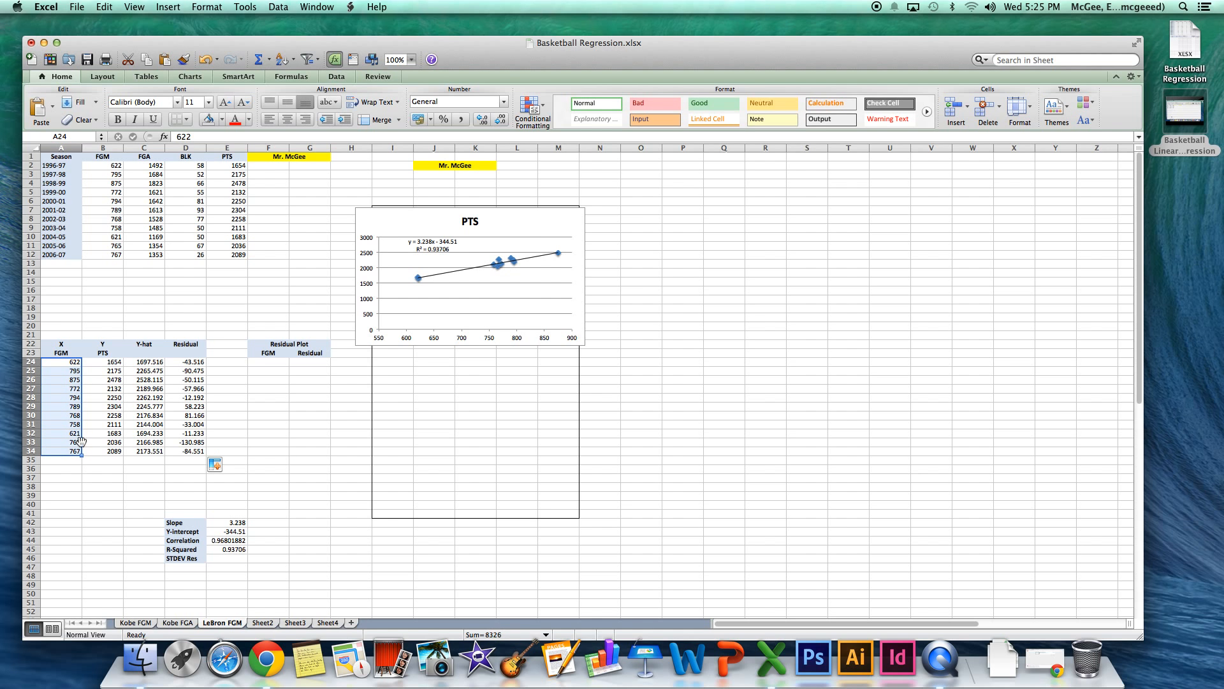
pyautogui.press('super+c')
pyautogui.click(260, 367)
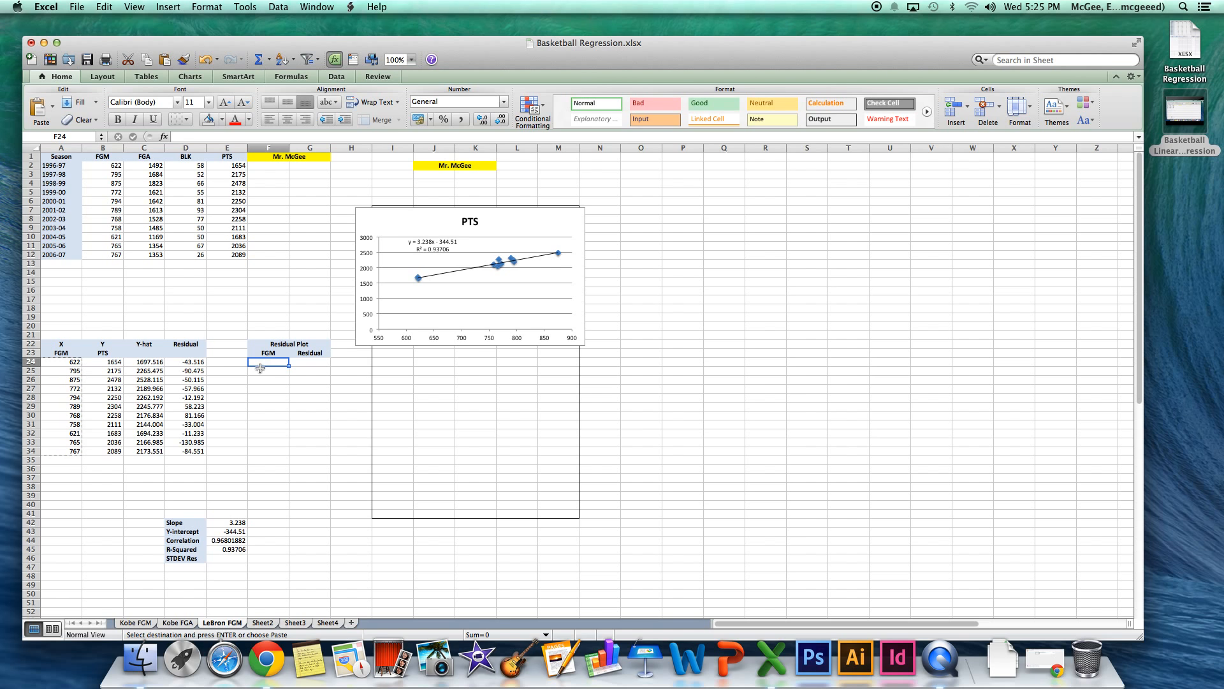
pyautogui.press('Return')
# Copy the residuals D24:D34 into the Residual Plot table from G24 as values only, and compare D24 with G24.
pyautogui.click(306, 362)
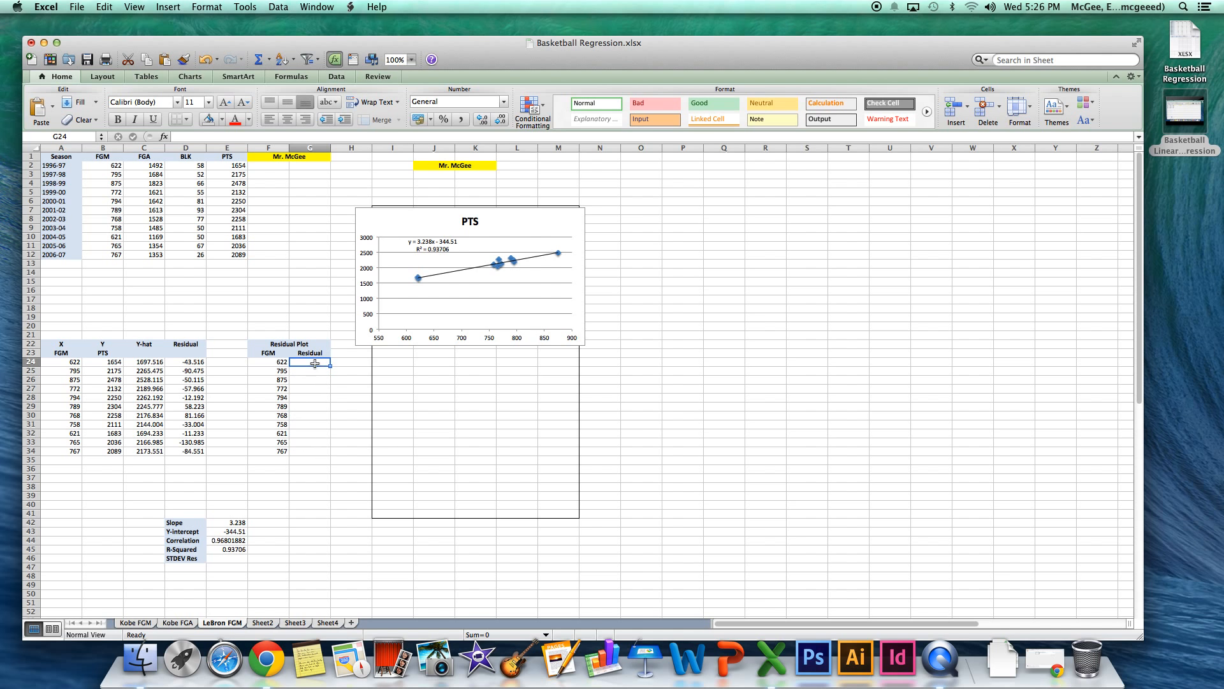
pyautogui.moveTo(192, 362); pyautogui.dragTo(194, 451)
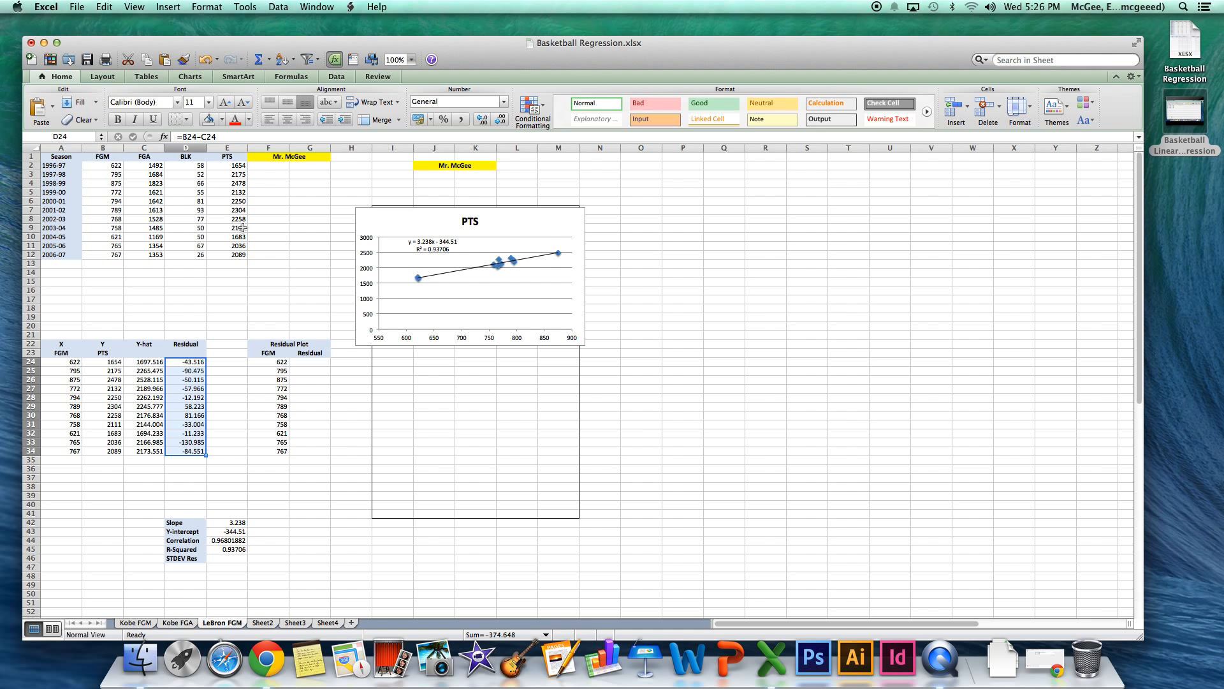
pyautogui.press('cmd+c')
pyautogui.click(310, 362)
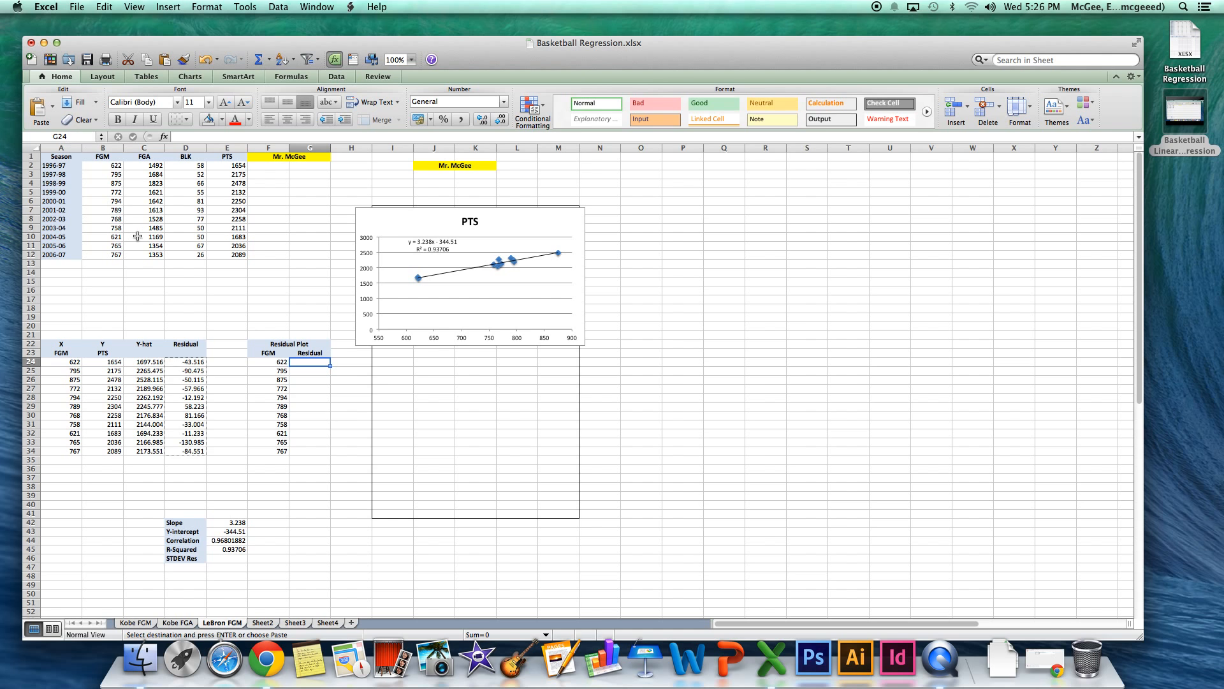
pyautogui.click(53, 108)
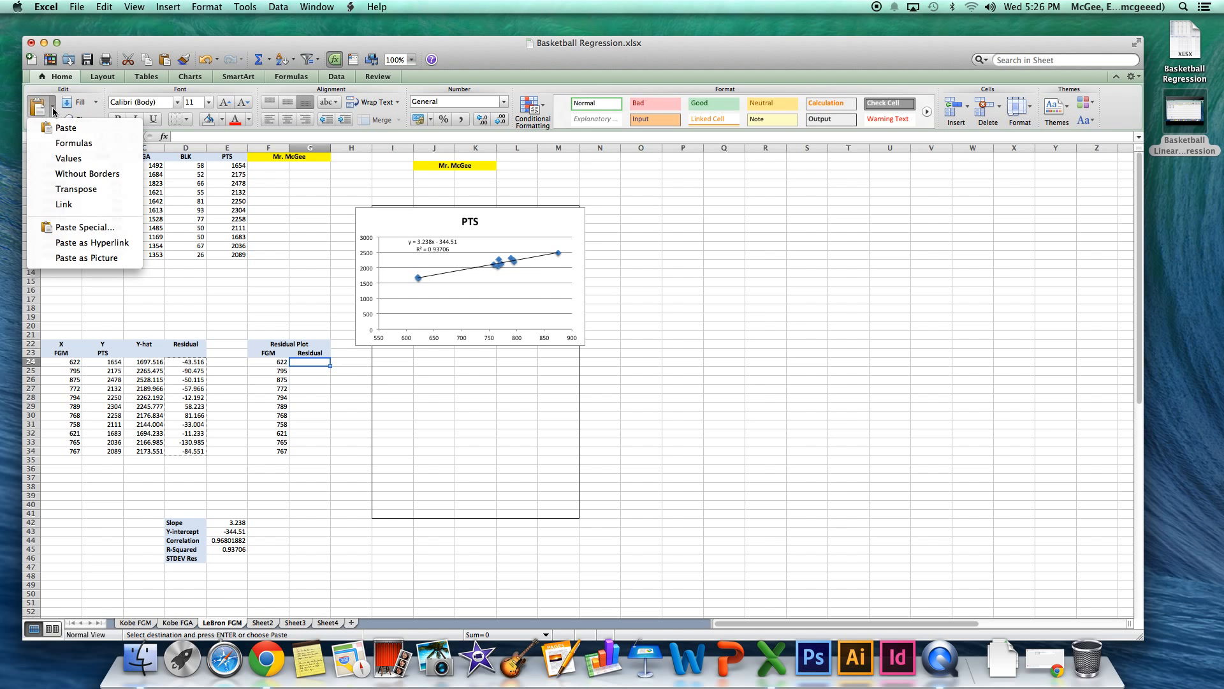
pyautogui.click(69, 159)
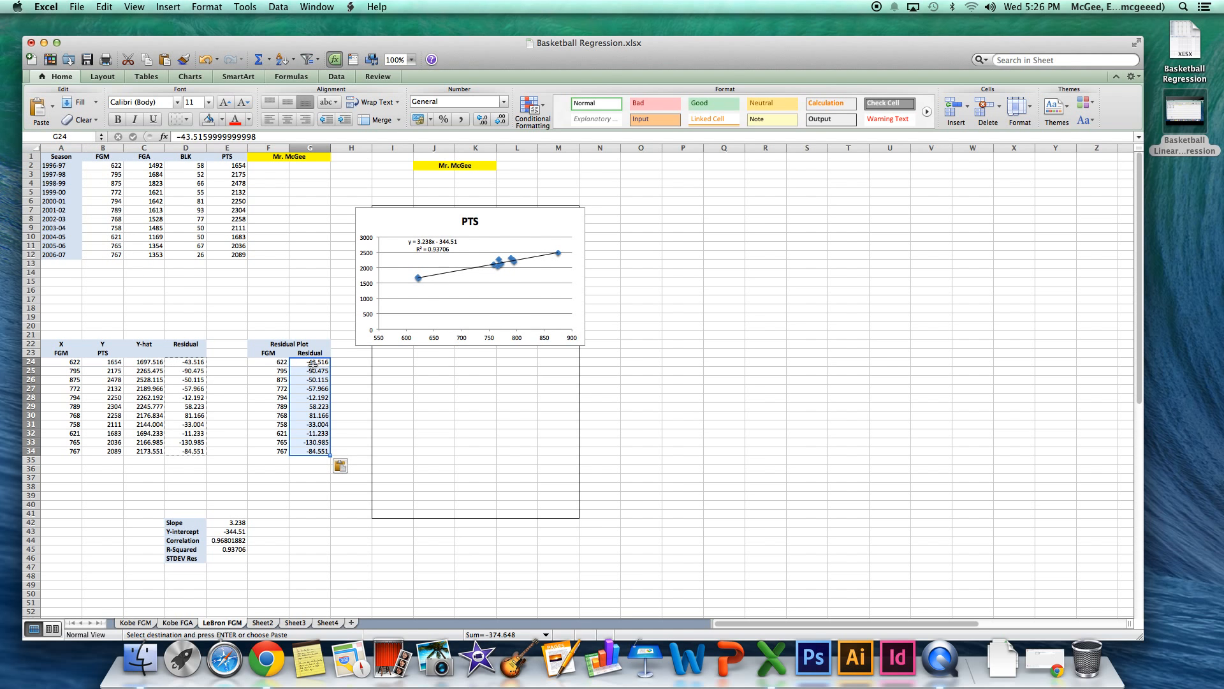
pyautogui.click(180, 363)
pyautogui.press('Return')
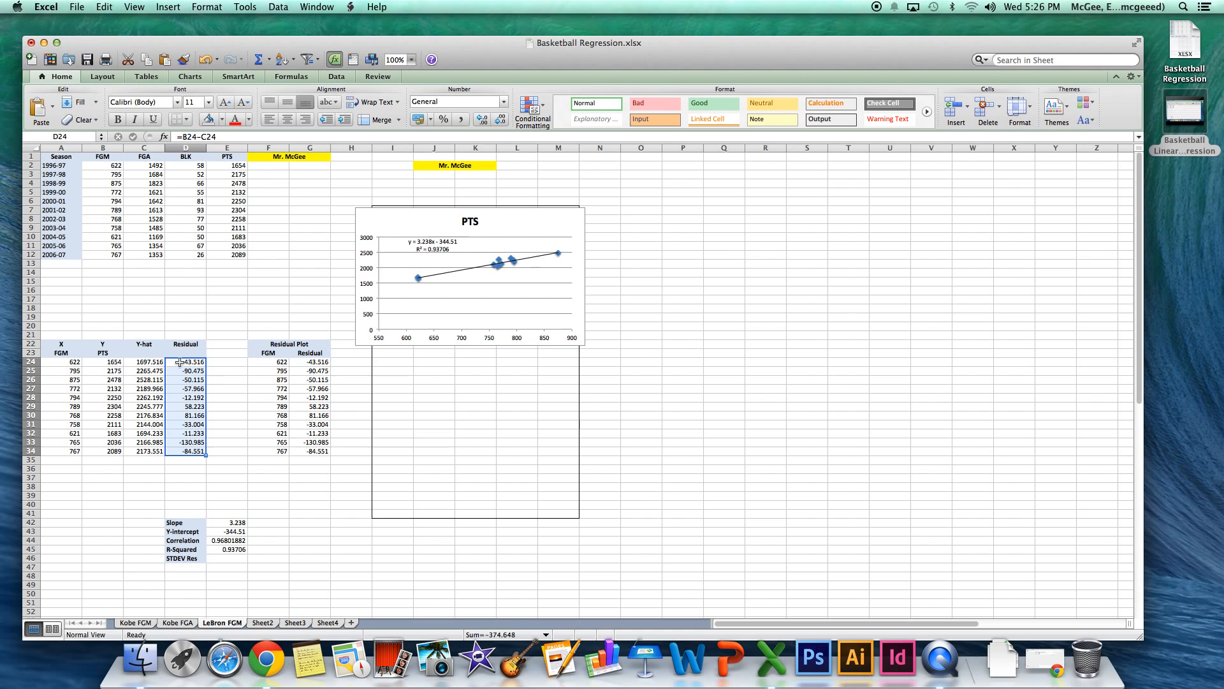
pyautogui.click(309, 362)
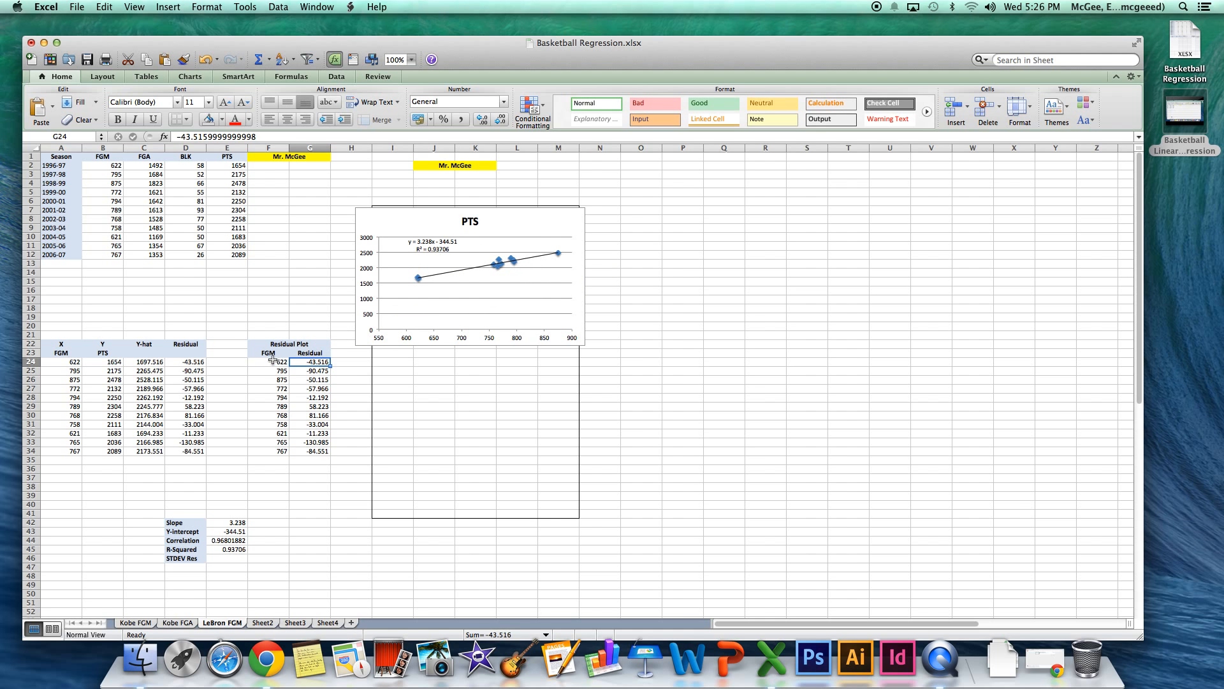
# Insert a Marked Scatter chart from the Residual Plot table F23:G34 and place it directly below the PTS chart.
pyautogui.moveTo(267, 353); pyautogui.dragTo(323, 452)
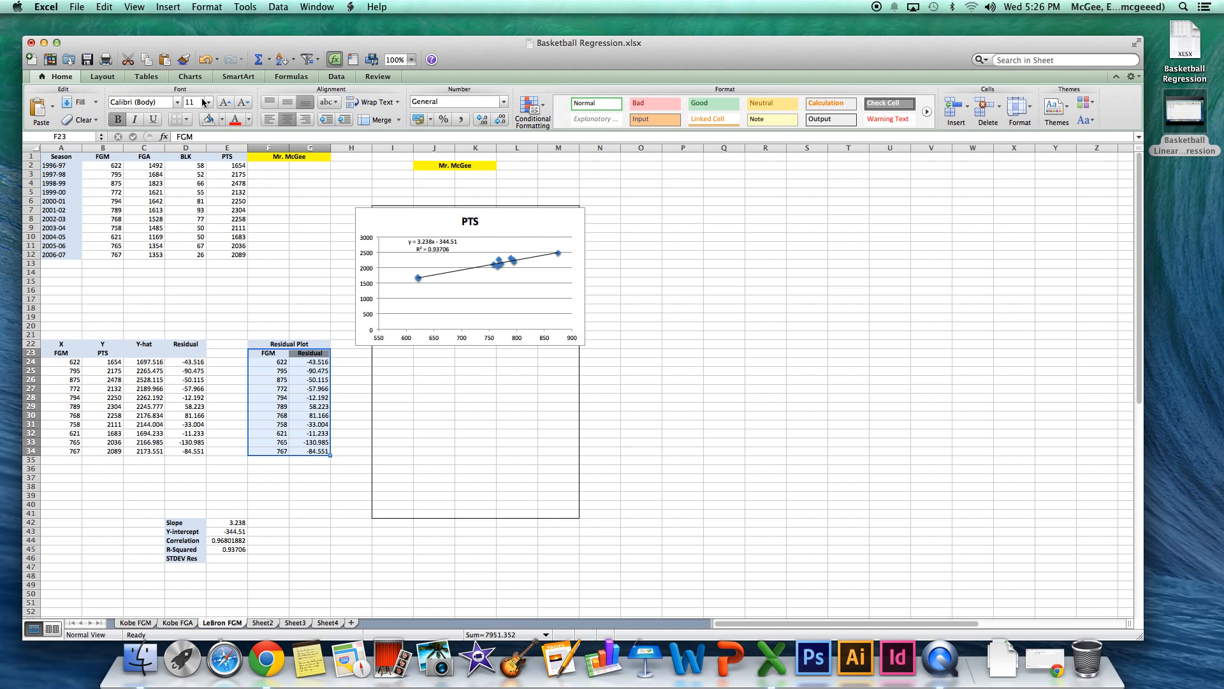
pyautogui.click(190, 77)
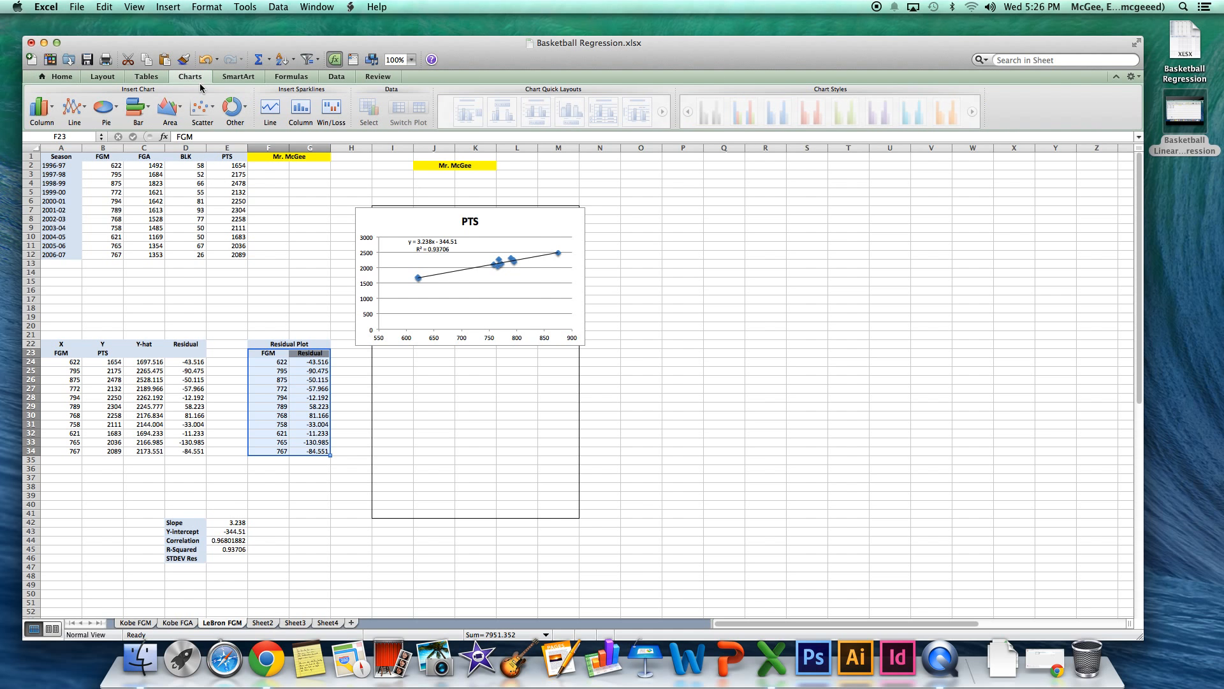
pyautogui.click(202, 110)
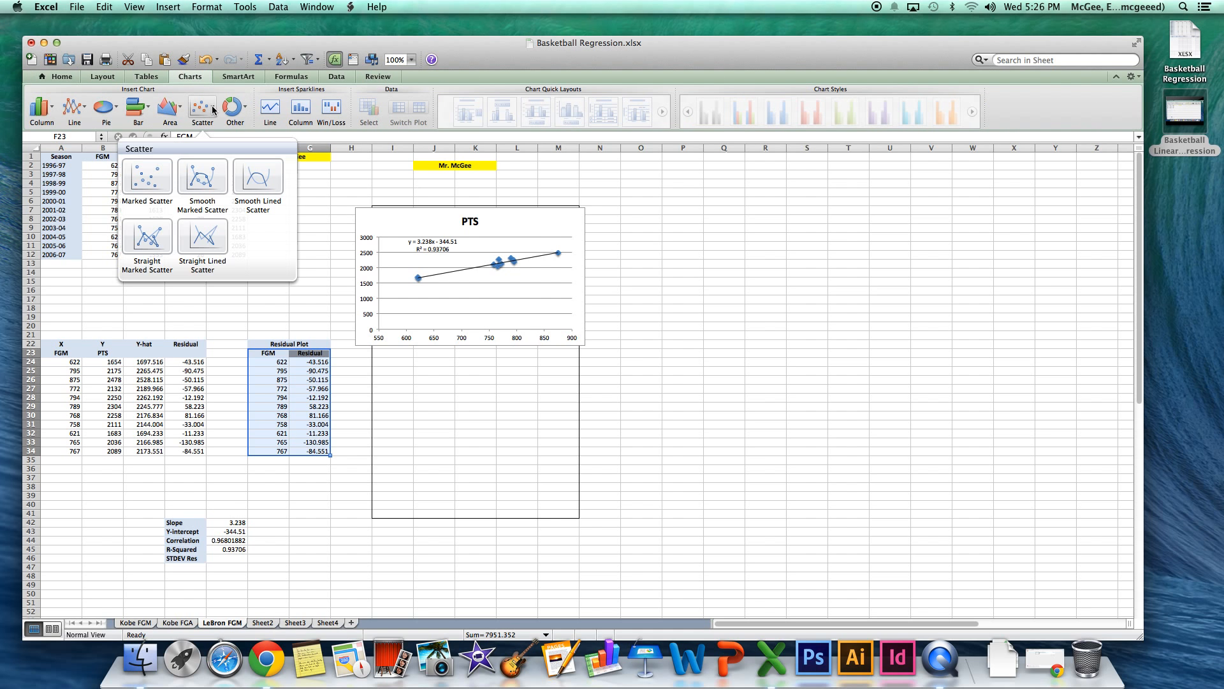
pyautogui.click(148, 177)
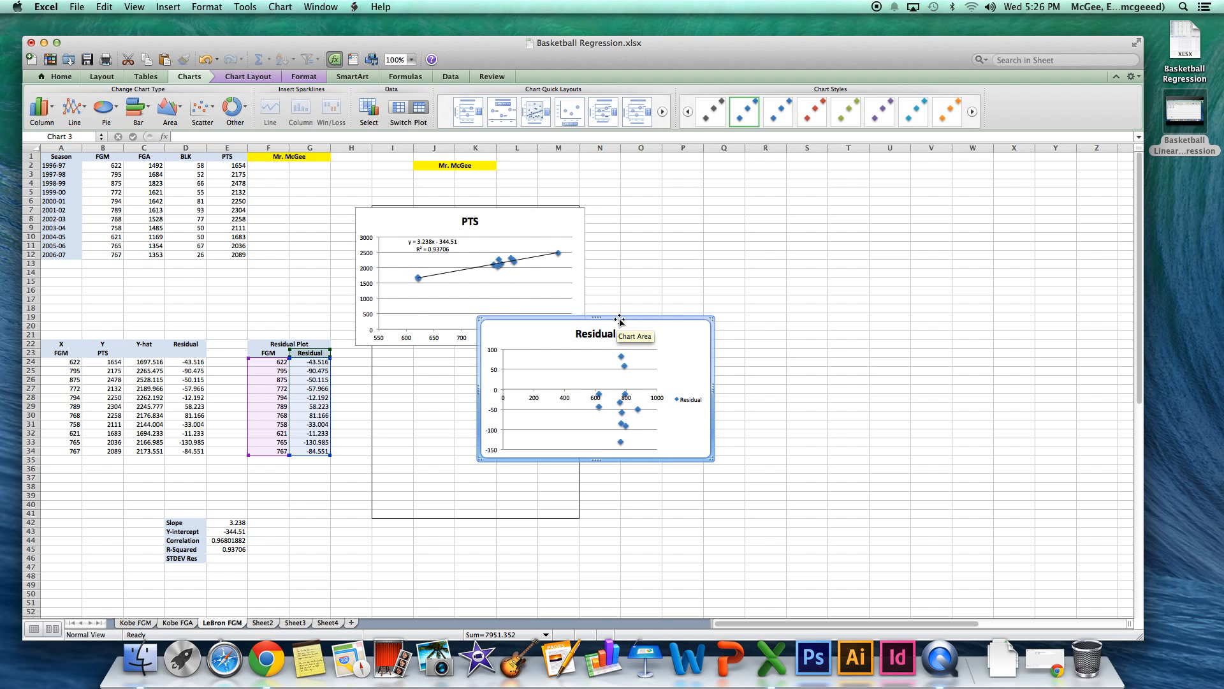
pyautogui.moveTo(620, 320); pyautogui.dragTo(506, 358)
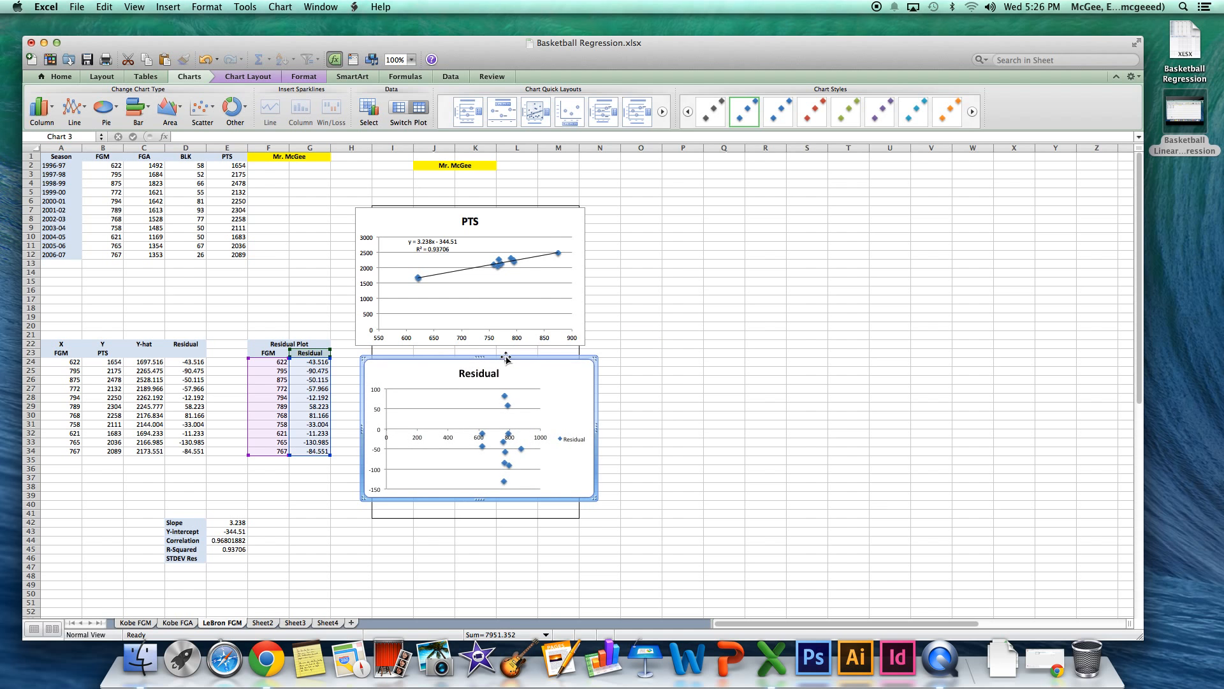
# Remove the legend from the Residual scatter chart, keeping the chart itself on the sheet.
pyautogui.click(459, 446)
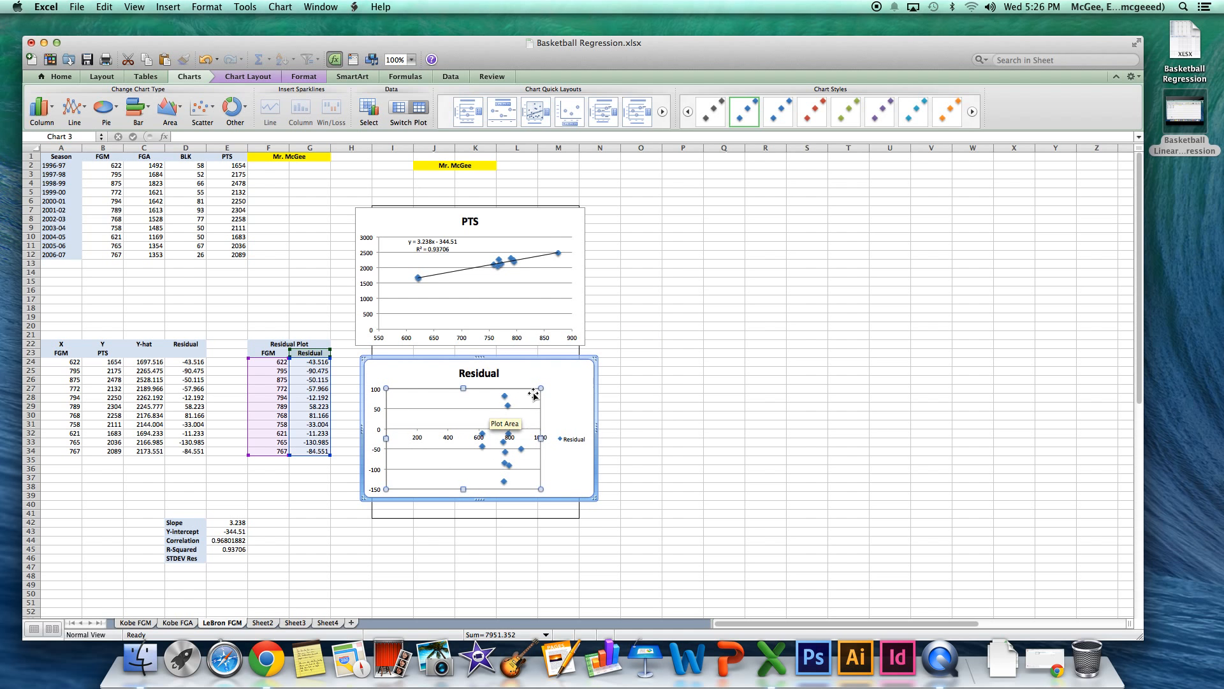
pyautogui.click(579, 439)
pyautogui.press('Delete')
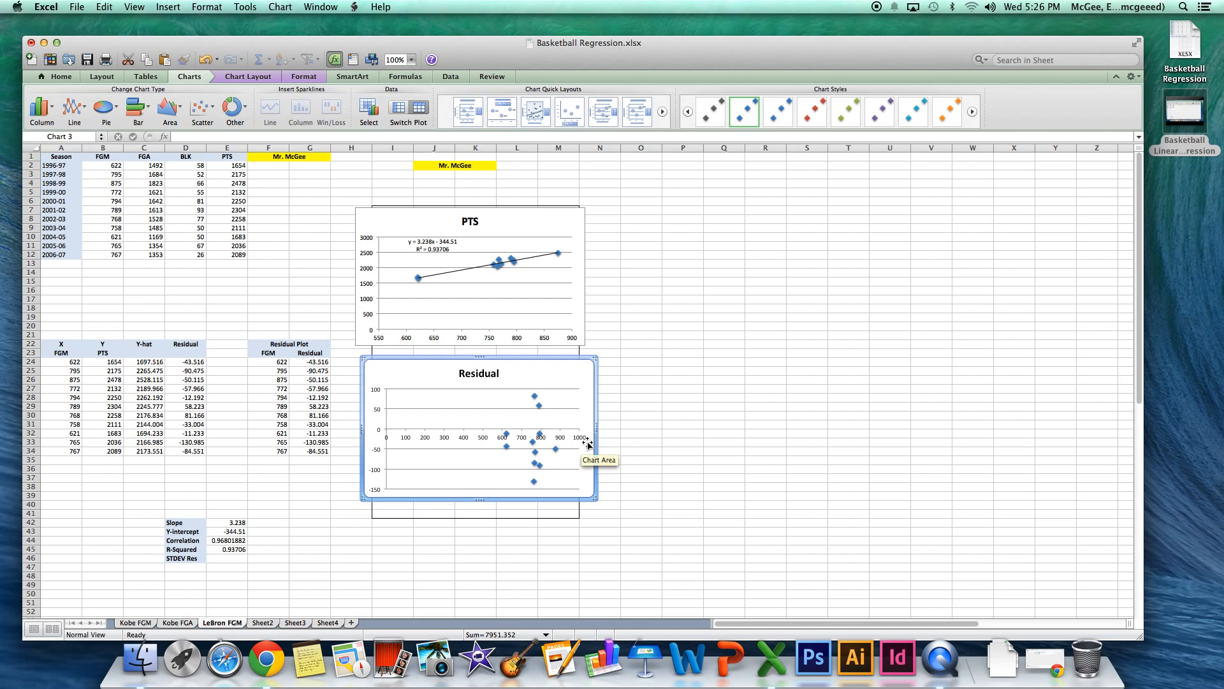
pyautogui.press('Delete')
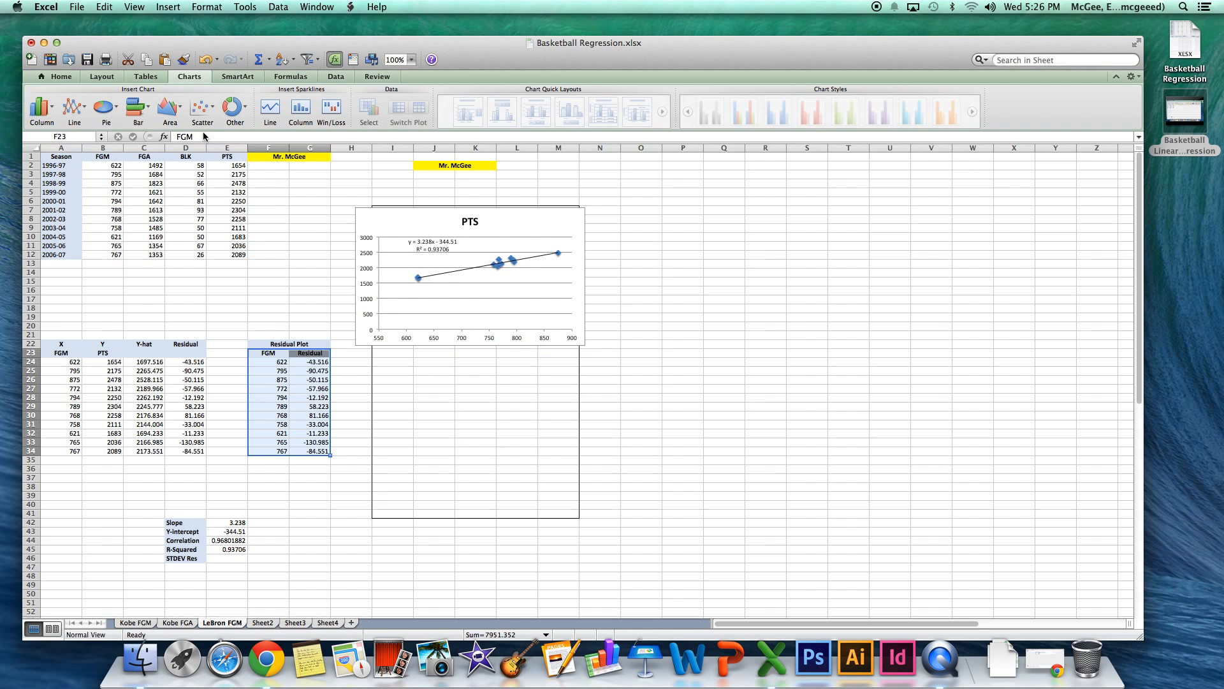
pyautogui.click(205, 60)
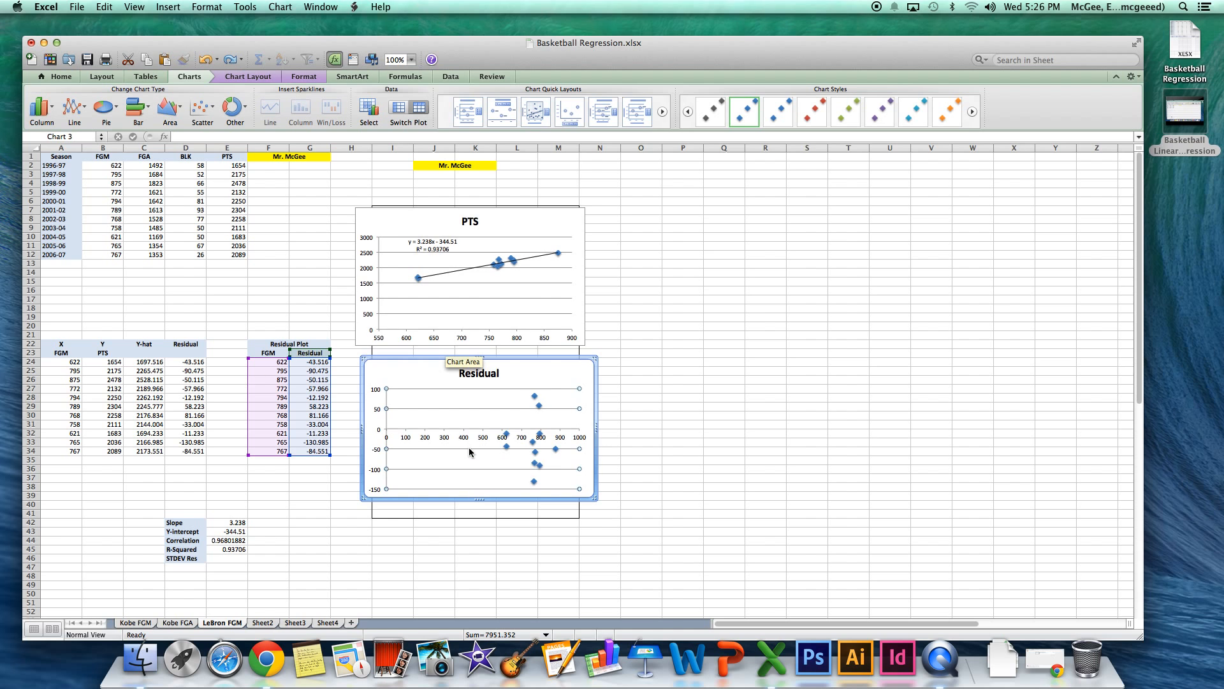
# Set the horizontal axis minimum of the Residual chart to 550 and deselect the chart.
pyautogui.click(254, 76)
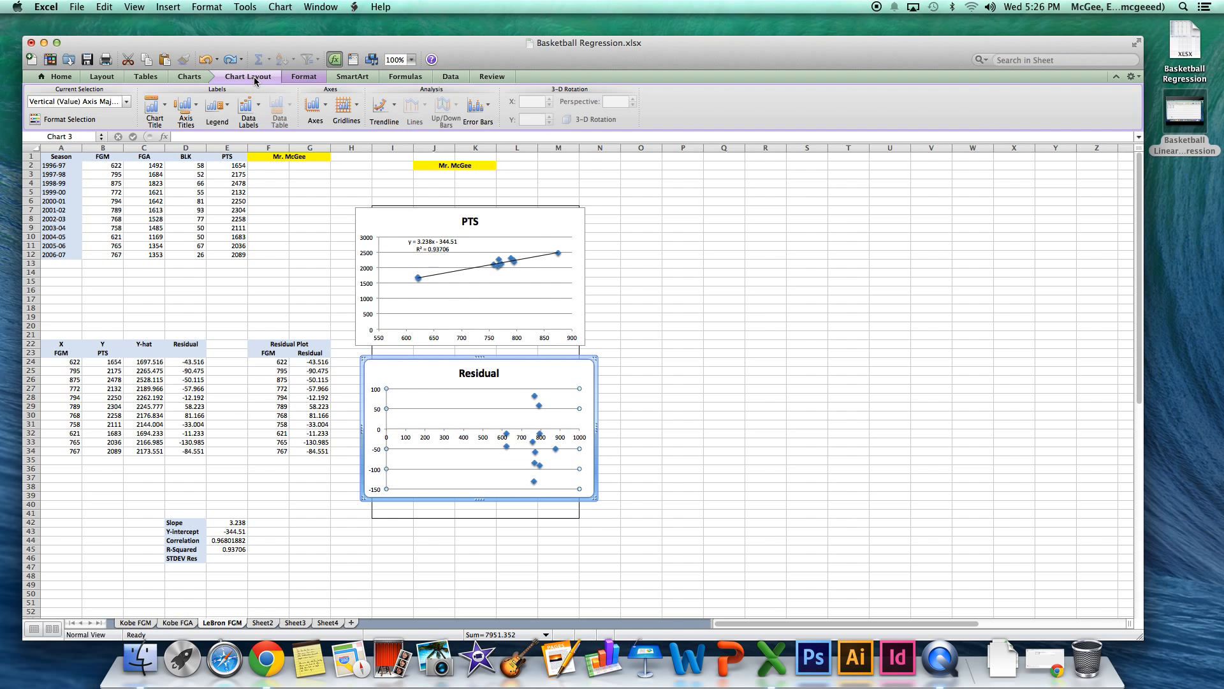
pyautogui.click(323, 111)
pyautogui.moveTo(354, 125)
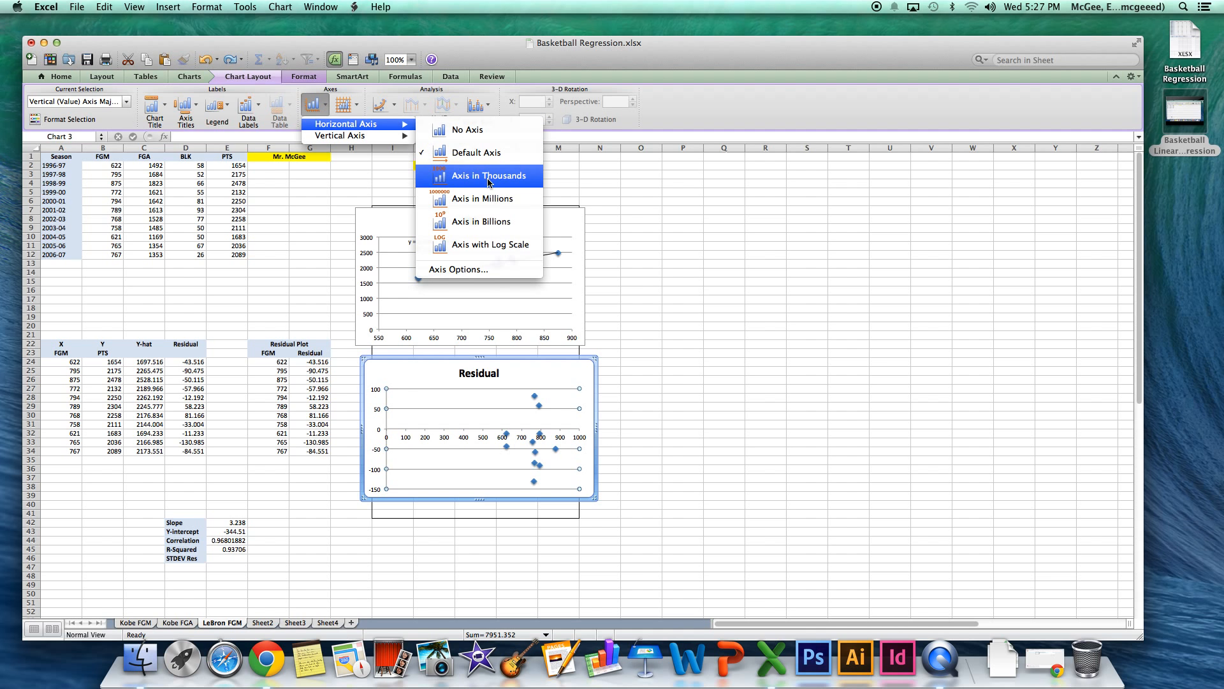
pyautogui.click(485, 270)
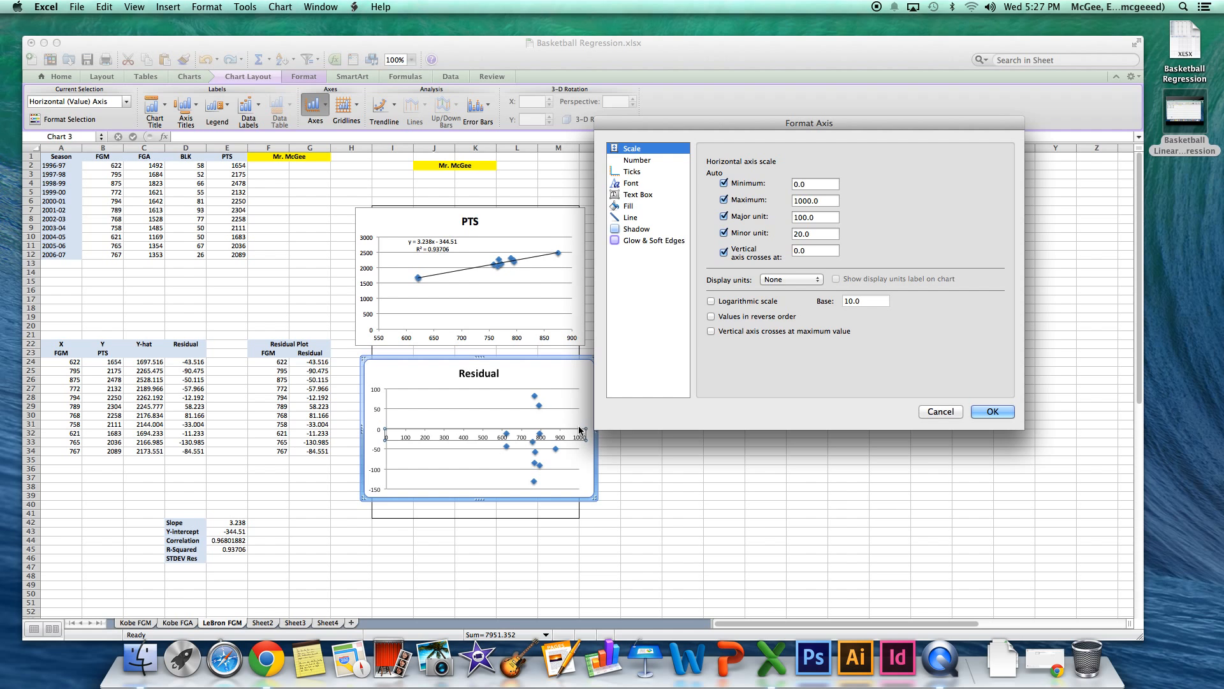
pyautogui.doubleClick(811, 185)
pyautogui.write('550')
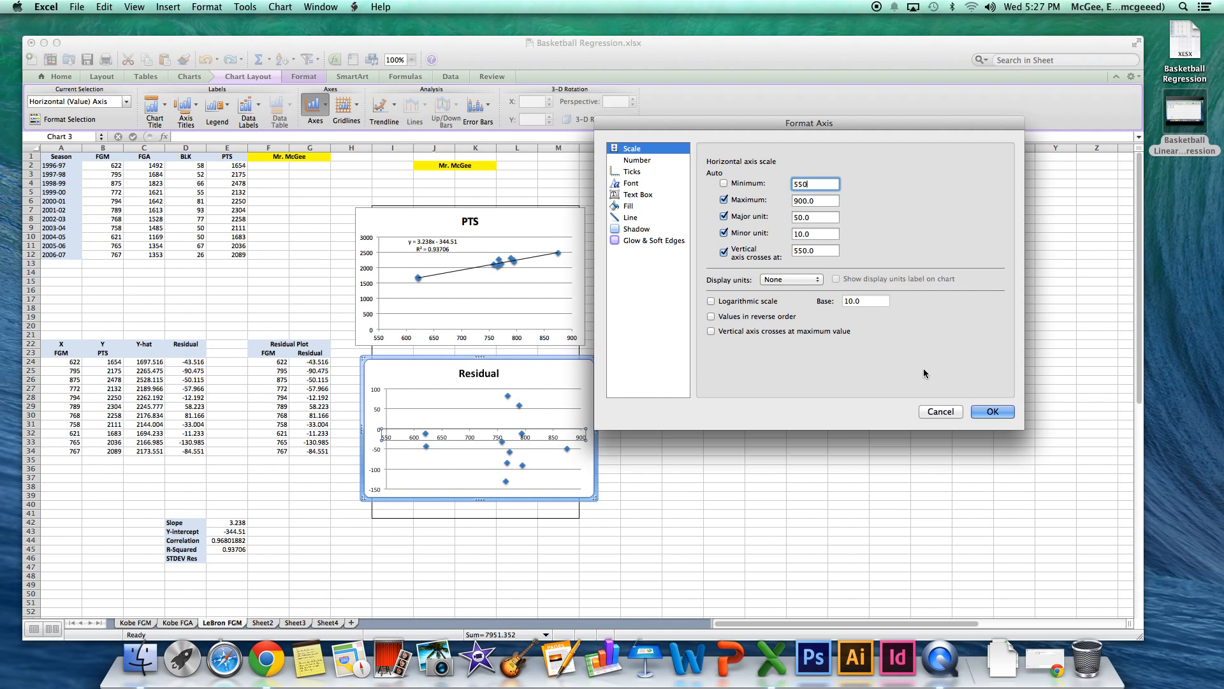
pyautogui.click(991, 411)
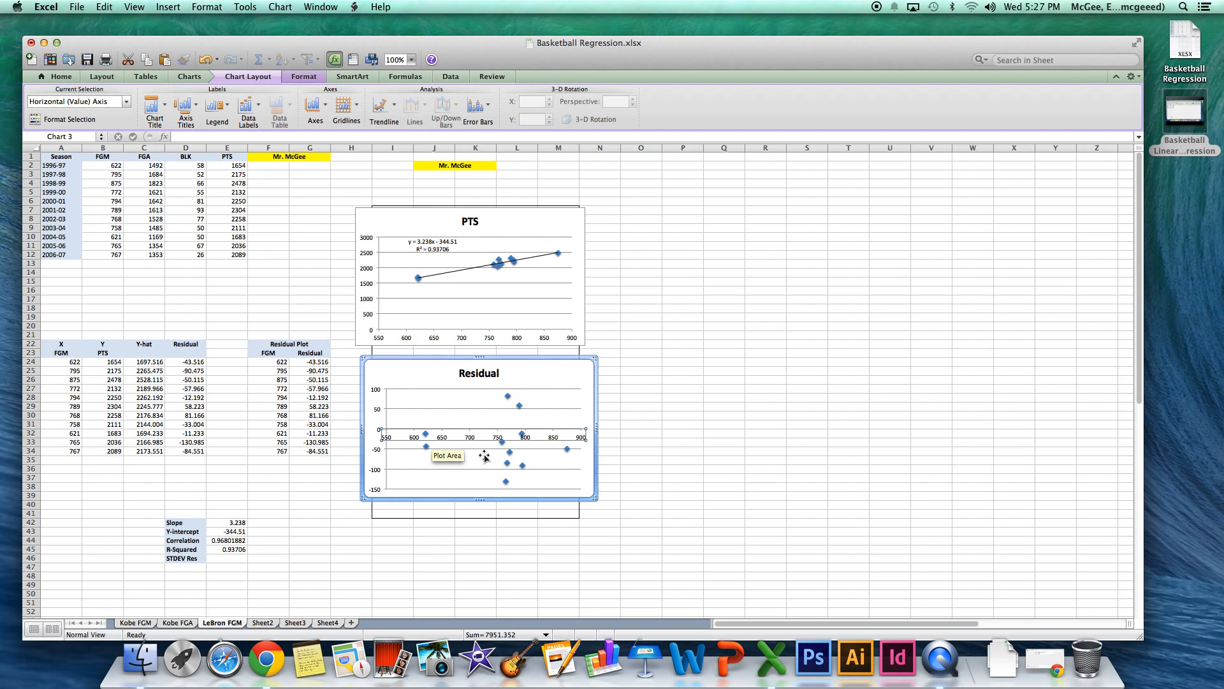
pyautogui.moveTo(510, 412)
pyautogui.click(337, 472)
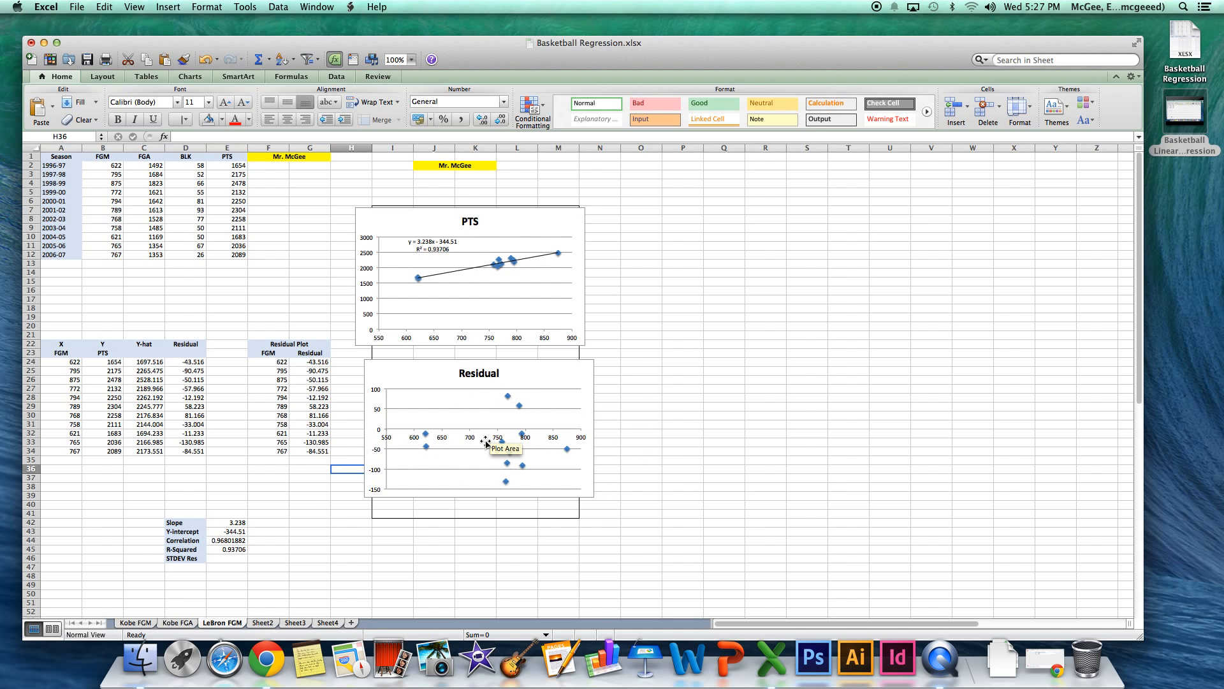
# Enter =STDEV(G24:G34) in E46 beside the STDEV Res label and check the entered formula.
pyautogui.click(187, 559)
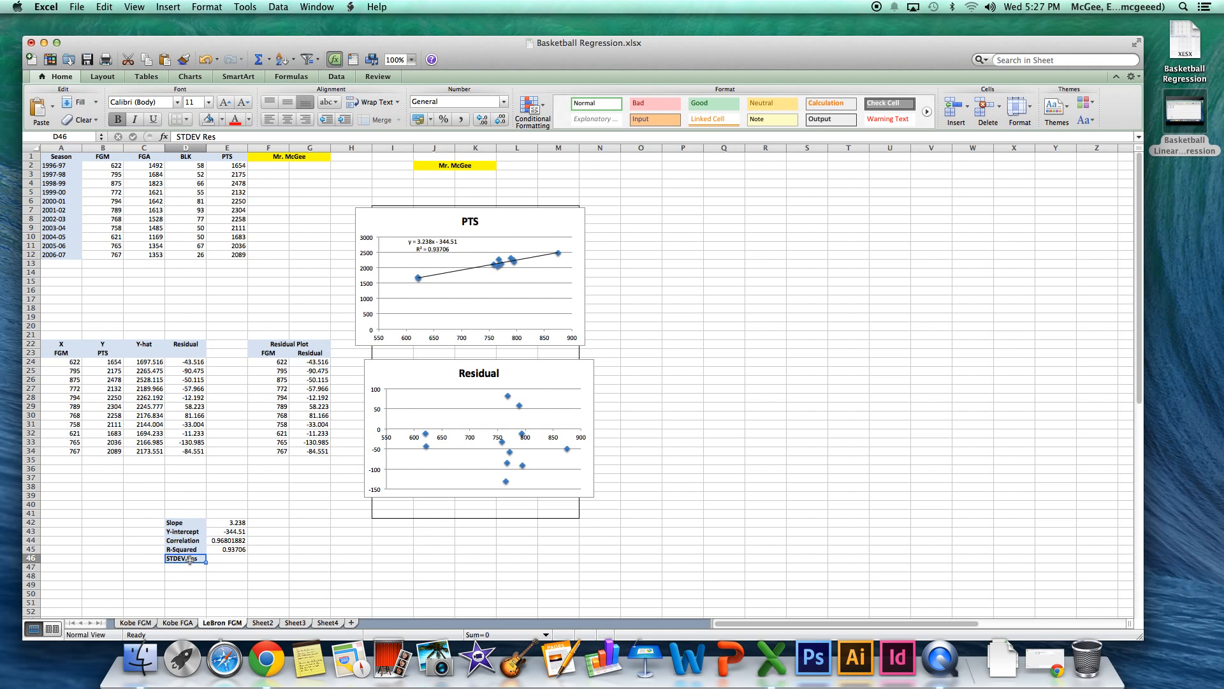
pyautogui.click(227, 560)
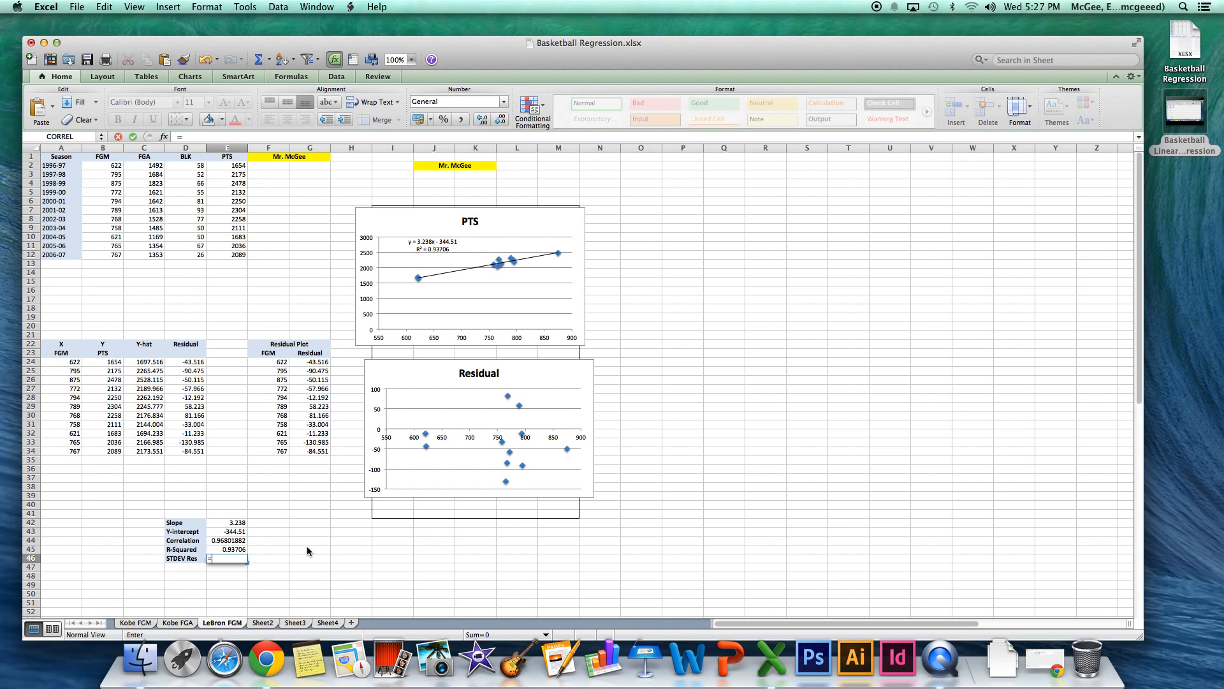
pyautogui.write('=STDEV')
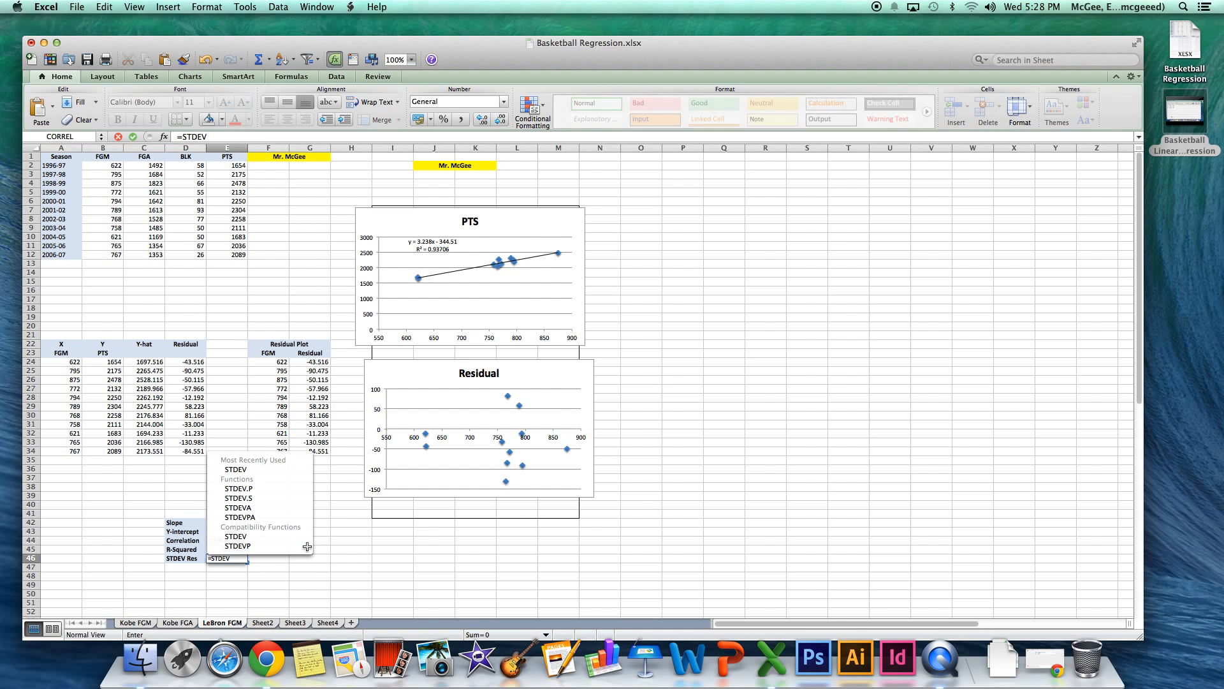
pyautogui.write('(')
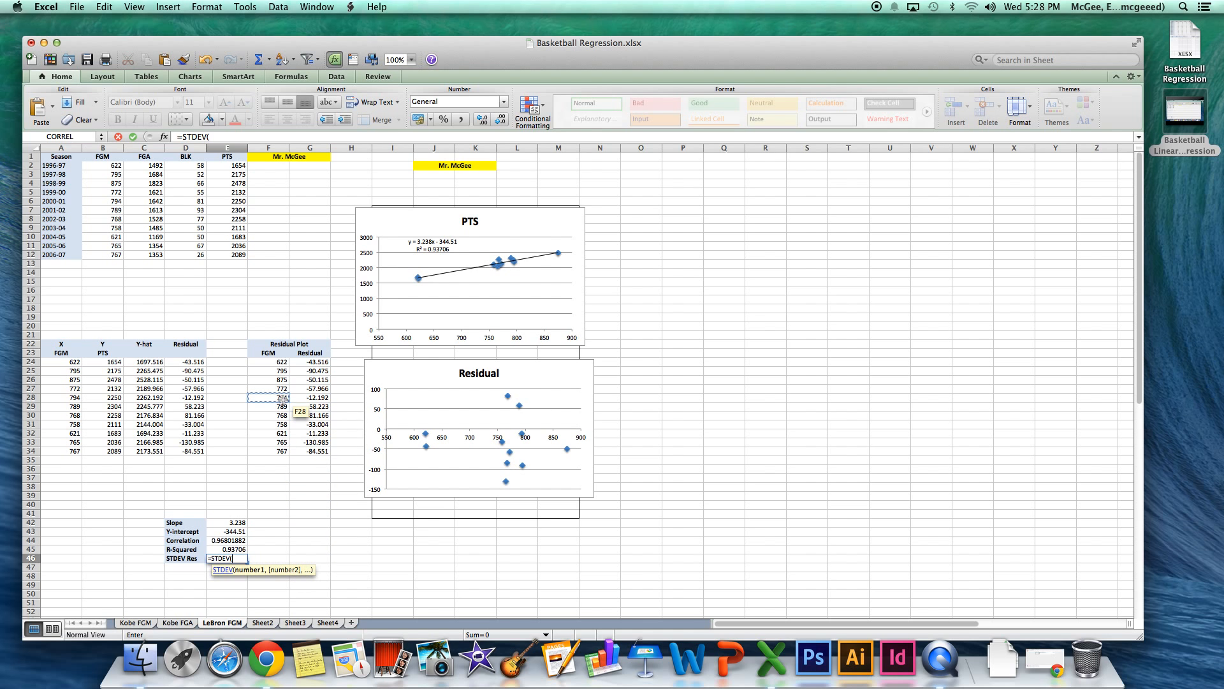
pyautogui.moveTo(311, 362); pyautogui.dragTo(310, 449)
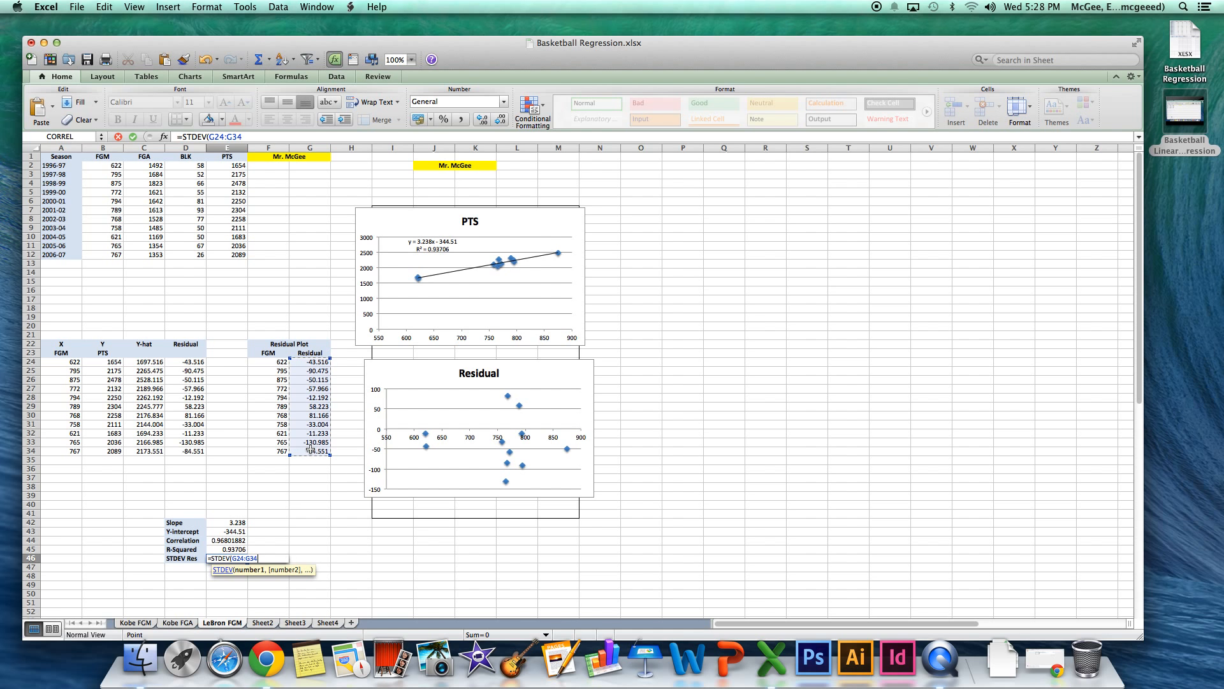
pyautogui.write(')')
pyautogui.press('Return')
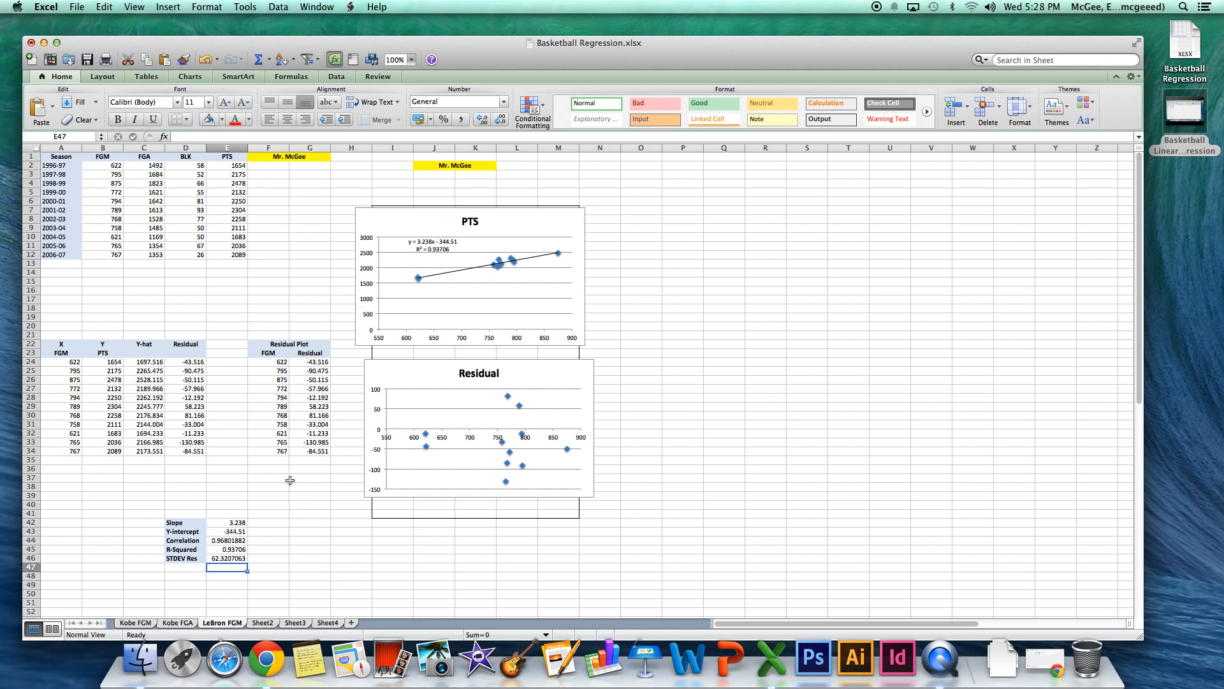
pyautogui.click(235, 559)
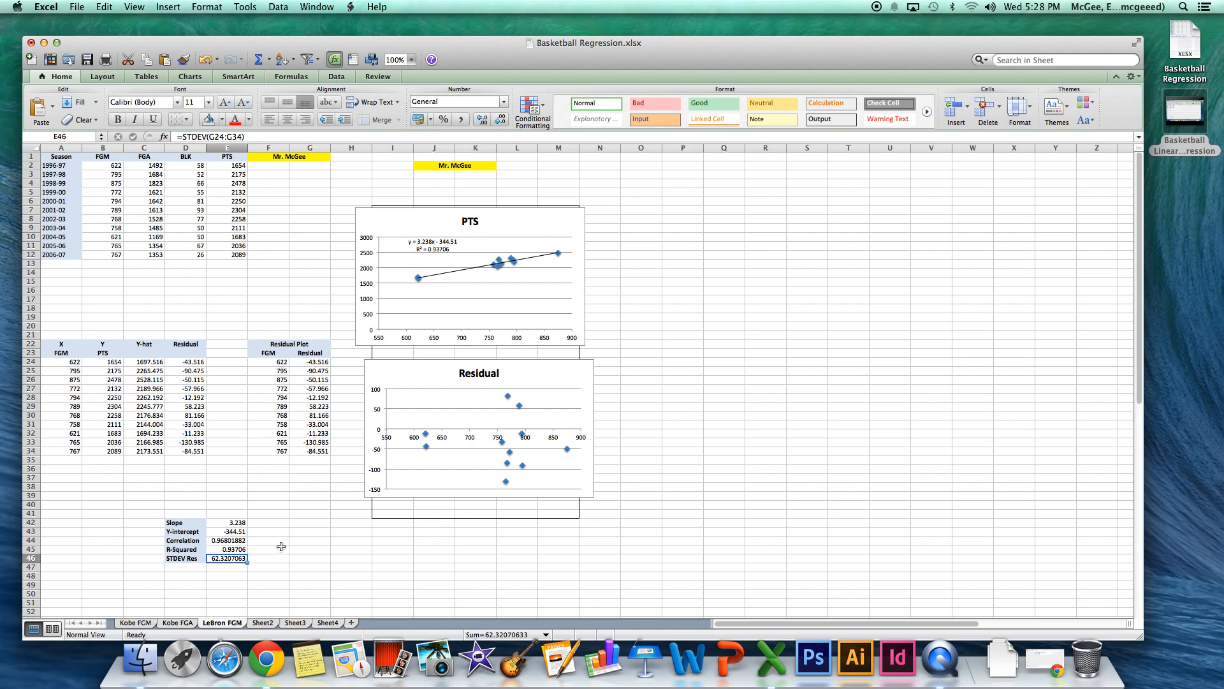